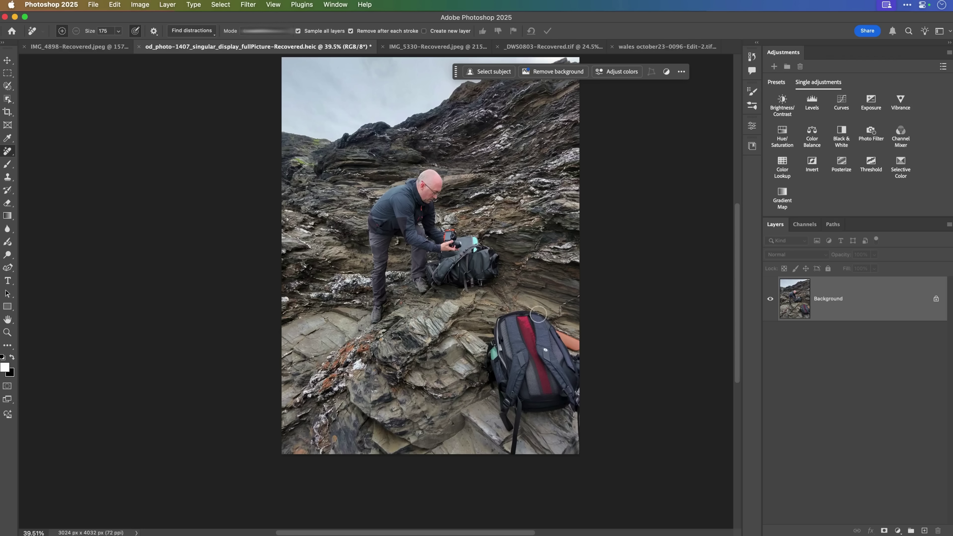
- Try to paint out the foreground backpack and its strap in the rock photo with the Remove tool, and undo it
mouse_move(538, 316)
mouse_down()
mouse_move(576, 340)
mouse_move(581, 455)
mouse_up()
mouse_move(572, 403)
mouse_down()
mouse_move(526, 408)
mouse_move(513, 459)
mouse_move(482, 361)
mouse_move(495, 321)
mouse_move(539, 315)
mouse_up()
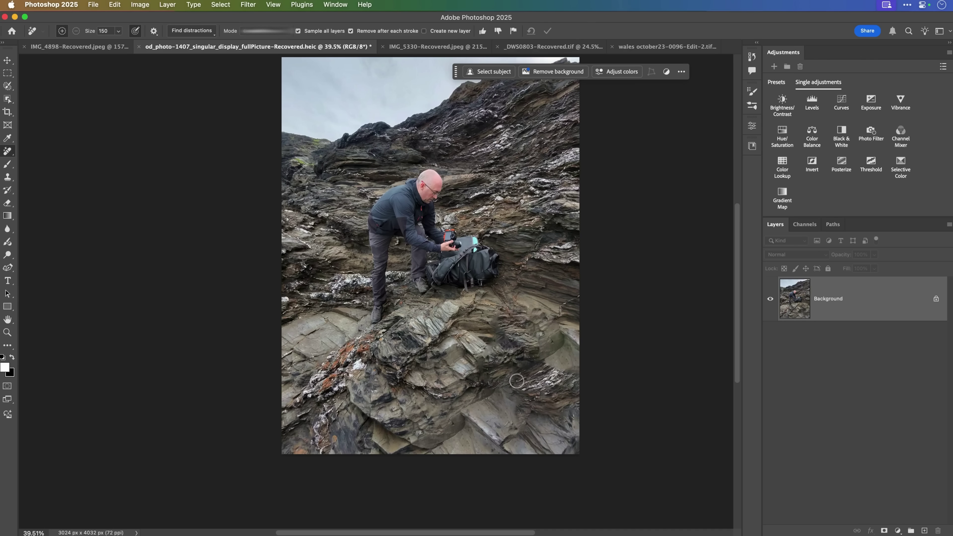
scroll(516, 379, up, 5)
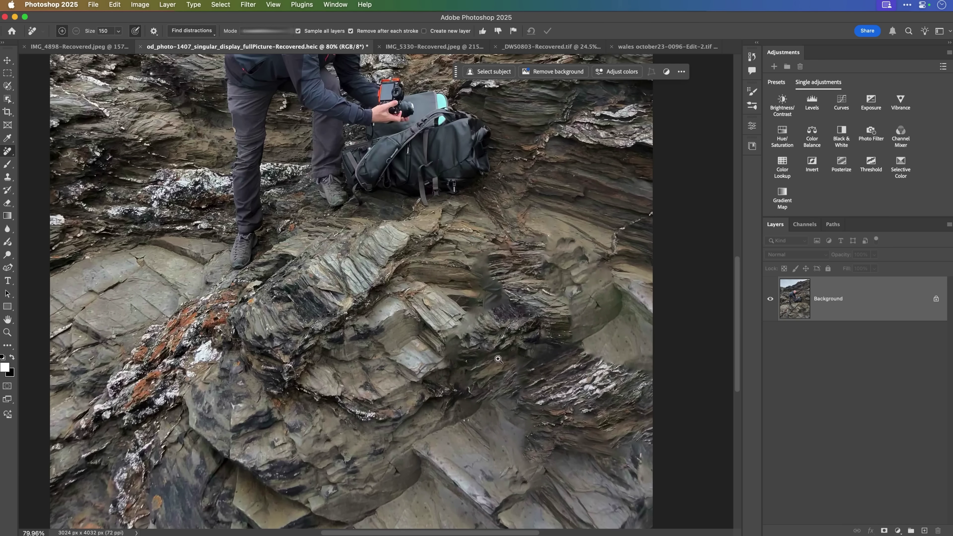
scroll(499, 360, up, 3)
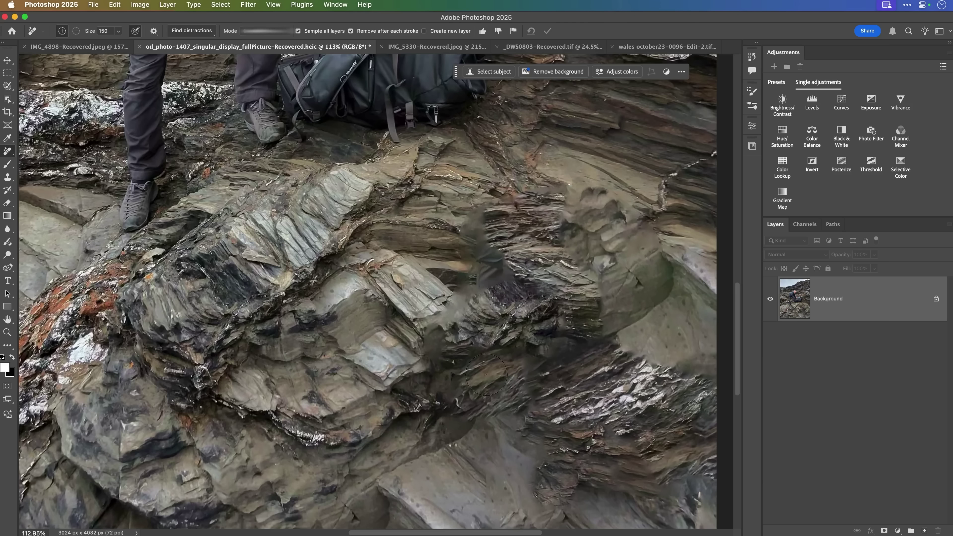
scroll(503, 375, down, 4)
key(super+z)
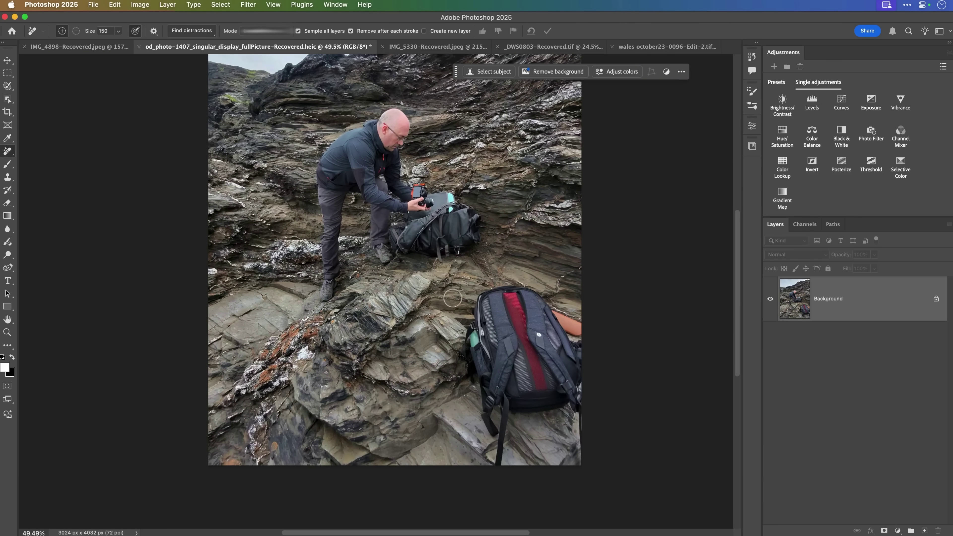
- Switch to IMG_5330-Recovered.jpeg and paint out the surfer and his shadow with the Remove tool at brush size 40
click(435, 47)
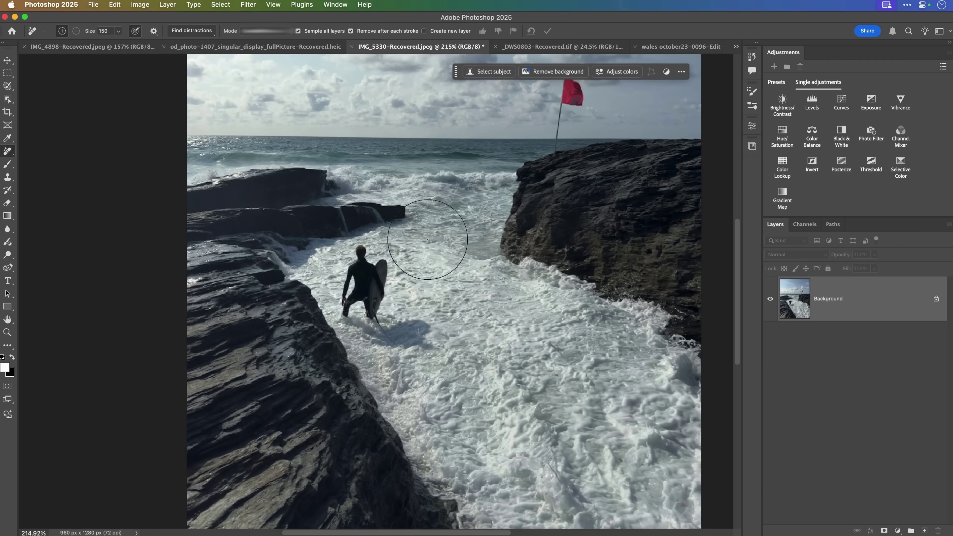
scroll(414, 335, down, 1)
key(bracketleft)
key(bracketleft)
key(bracketleft)
key(bracketleft)
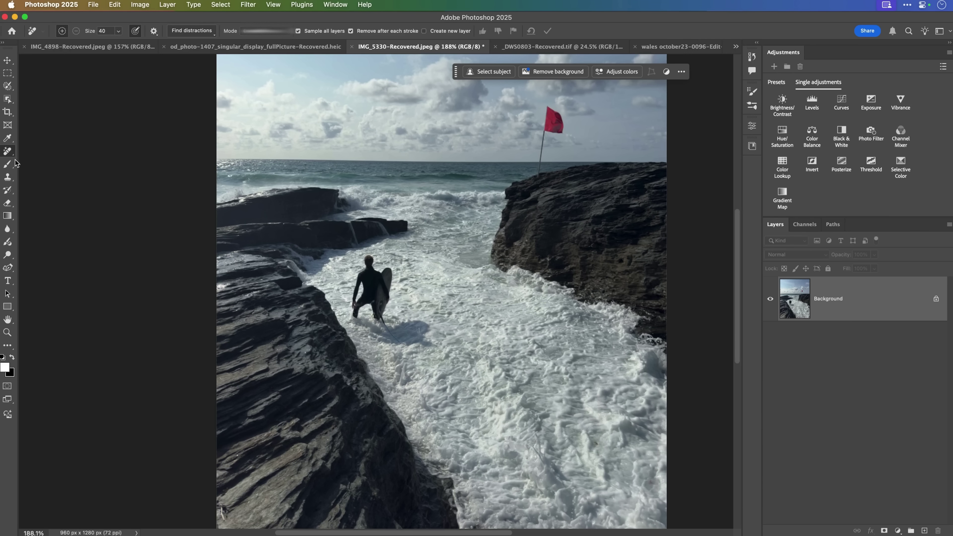
mouse_move(366, 261)
mouse_down()
mouse_move(391, 288)
mouse_move(386, 320)
mouse_move(416, 321)
mouse_move(438, 345)
mouse_move(357, 327)
mouse_move(362, 267)
mouse_up()
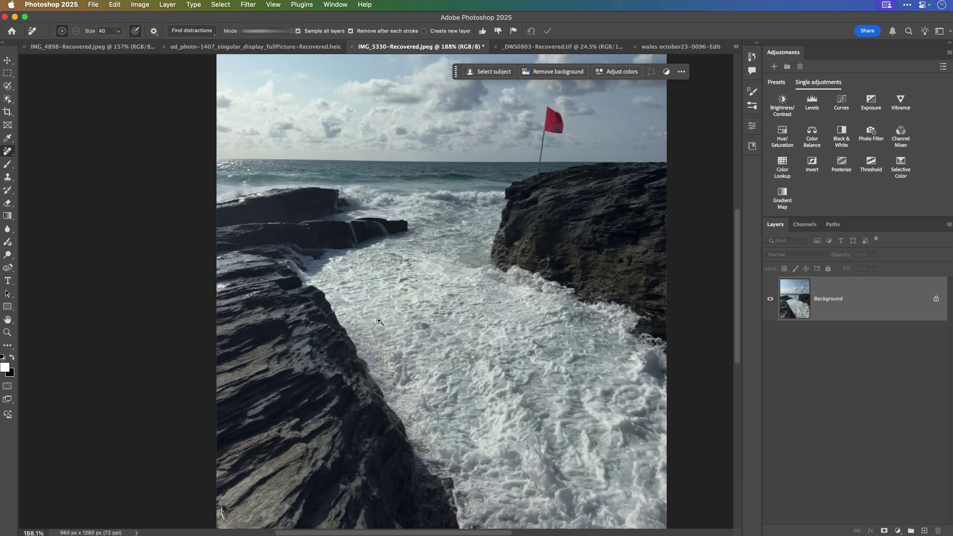
- Inspect the filled area of water up close and undo the surfer removal
scroll(386, 328, up, 5)
scroll(401, 338, down, 2)
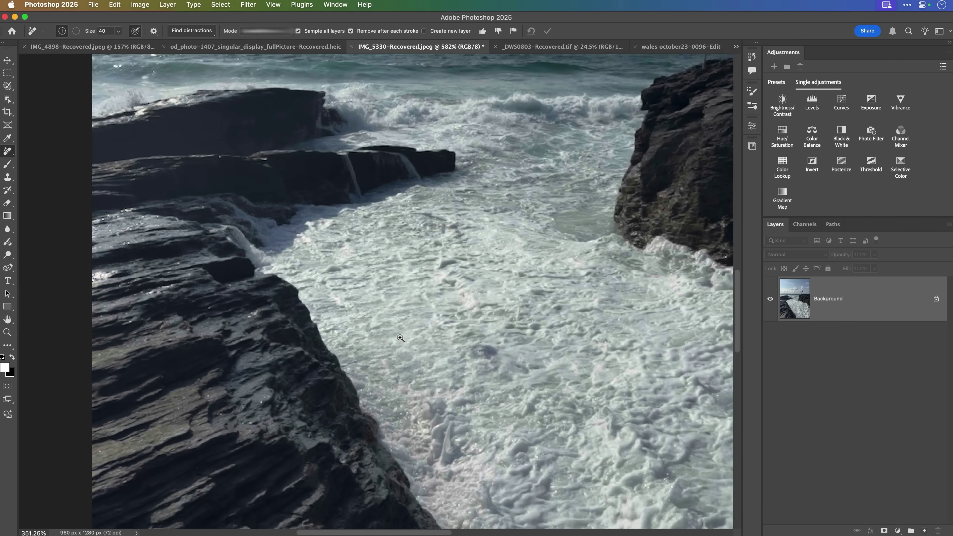
scroll(402, 338, down, 3)
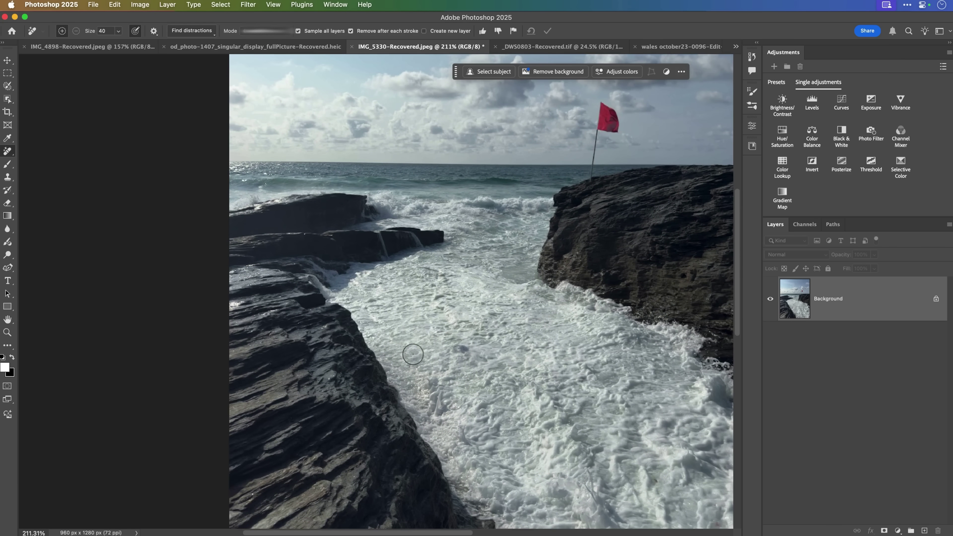
key(super+z)
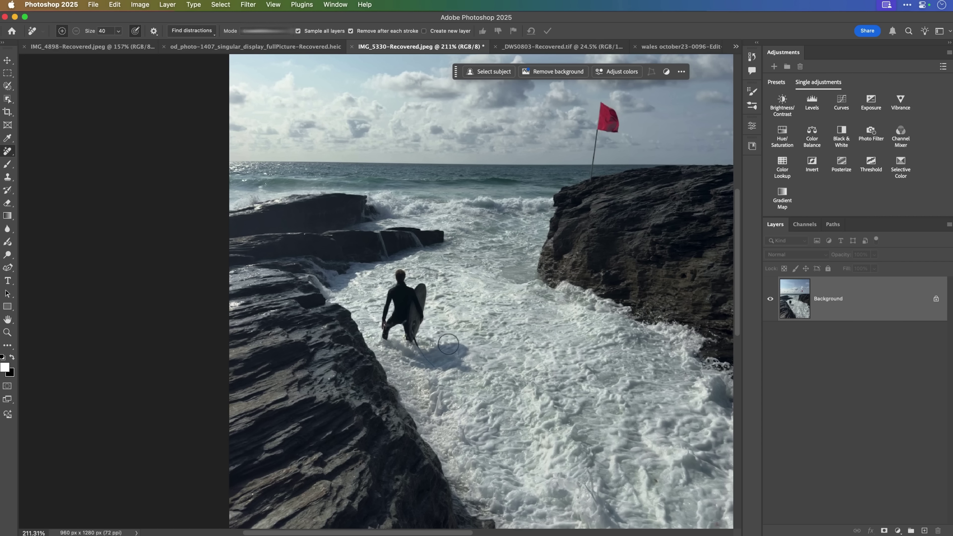
- Switch to IMG_4898-Recovered.jpeg and choose the Selection Brush Tool
click(93, 49)
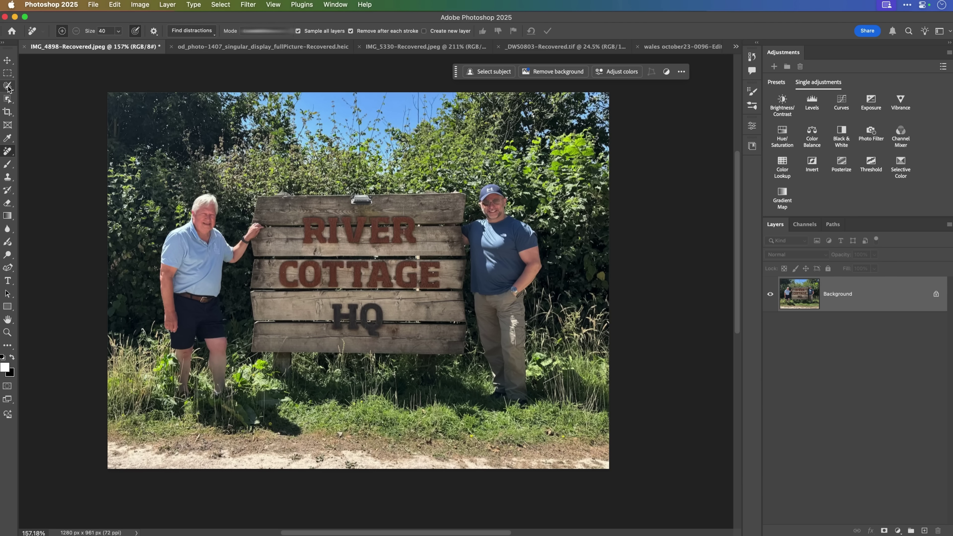
click(8, 87)
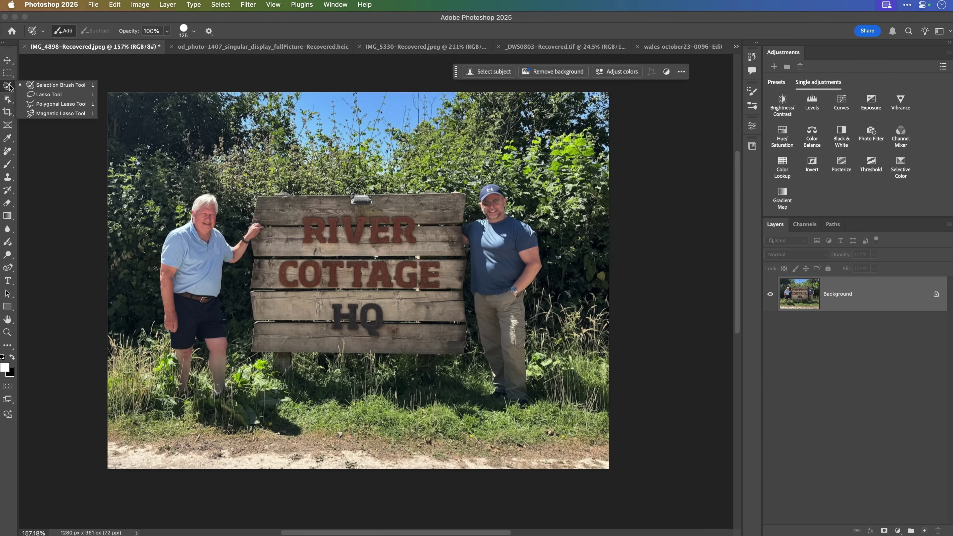
click(41, 89)
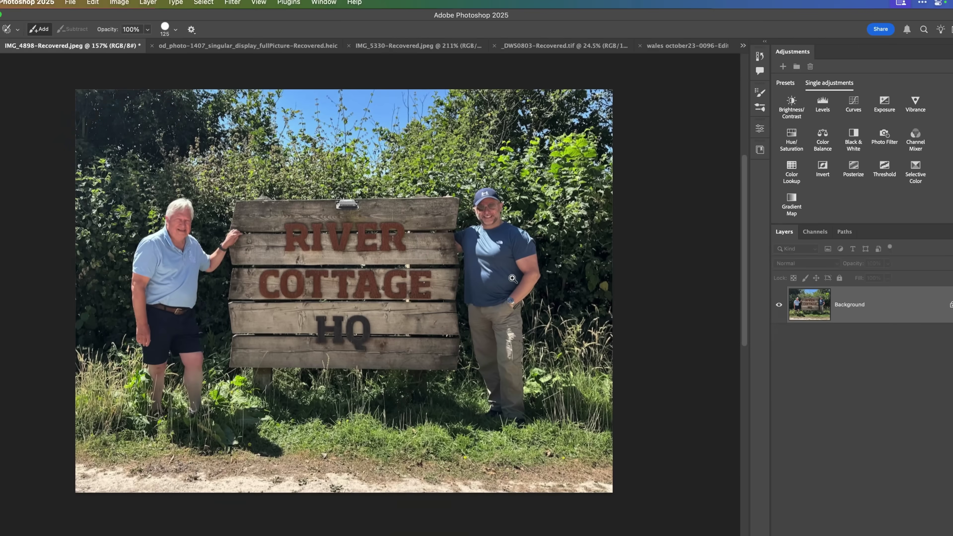
- Select the man in the navy T-shirt and his shadow by outlining them with a size 25 selection brush
scroll(469, 424, up, 3)
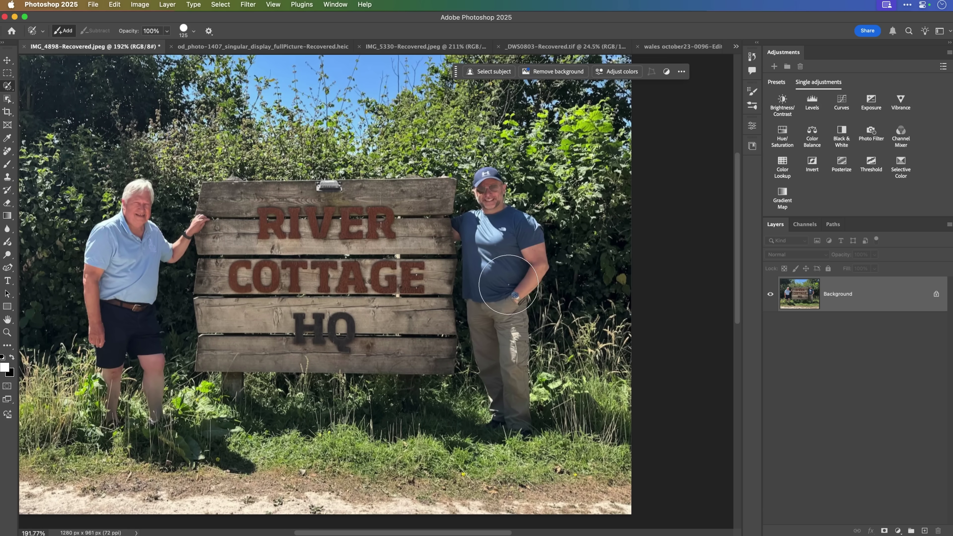
key(bracketleft)
key(bracketleft)
key(bracketleft)
key(bracketleft)
key(bracketleft)
key(bracketleft)
mouse_move(503, 205)
mouse_down()
mouse_move(540, 231)
mouse_move(548, 266)
mouse_move(529, 303)
mouse_move(532, 408)
mouse_move(564, 390)
mouse_up()
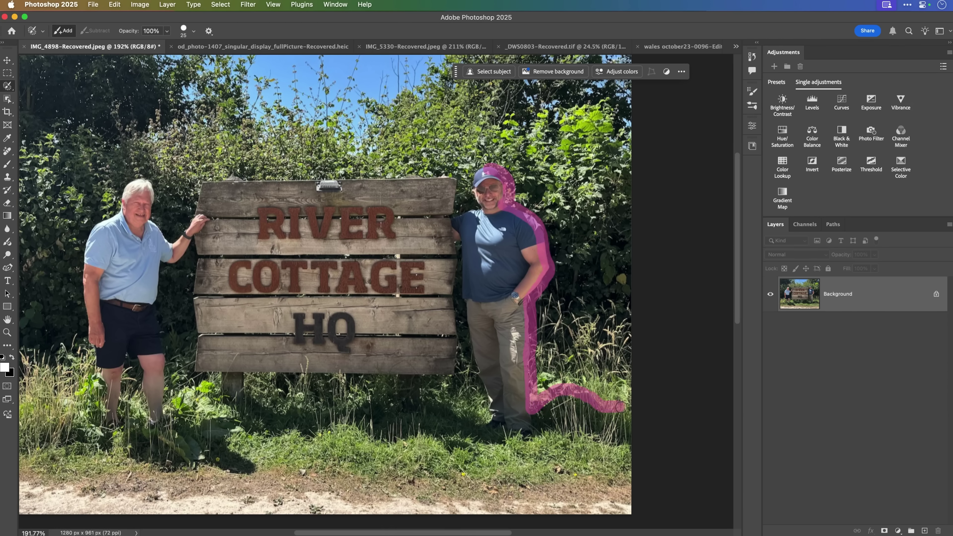
mouse_move(627, 439)
mouse_down()
mouse_move(607, 443)
mouse_move(575, 428)
mouse_move(481, 444)
mouse_move(470, 437)
mouse_move(466, 426)
mouse_move(488, 421)
mouse_move(488, 408)
mouse_move(464, 247)
mouse_up()
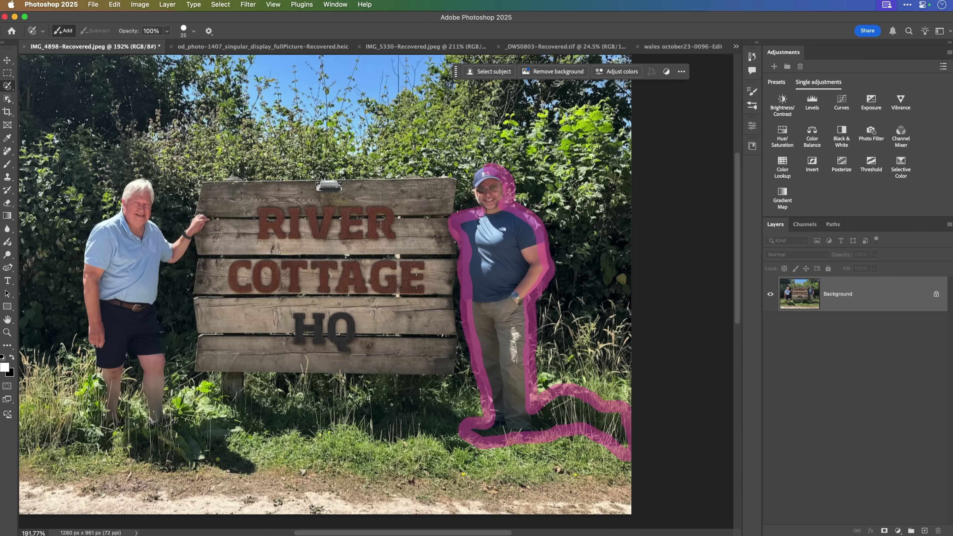
drag(485, 168, 483, 168)
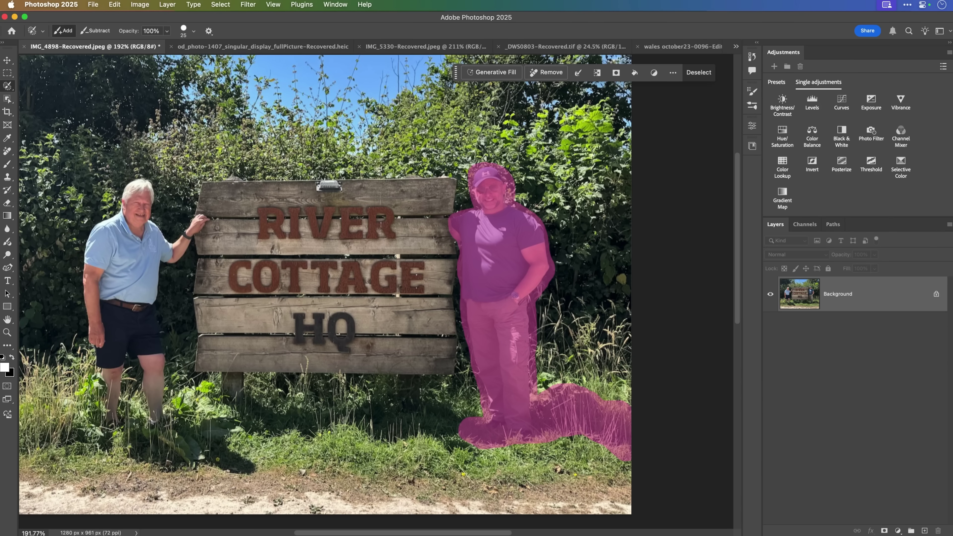
- Remove the selected man and shadow, and compare before and after using the visibility of the Remove tool edits layer
scroll(519, 150, down, 5)
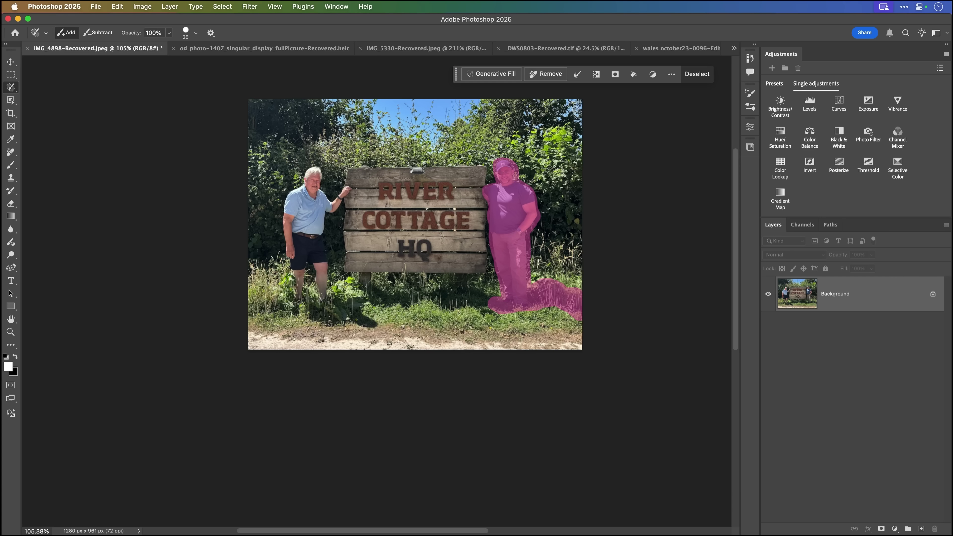
scroll(506, 248, up, 5)
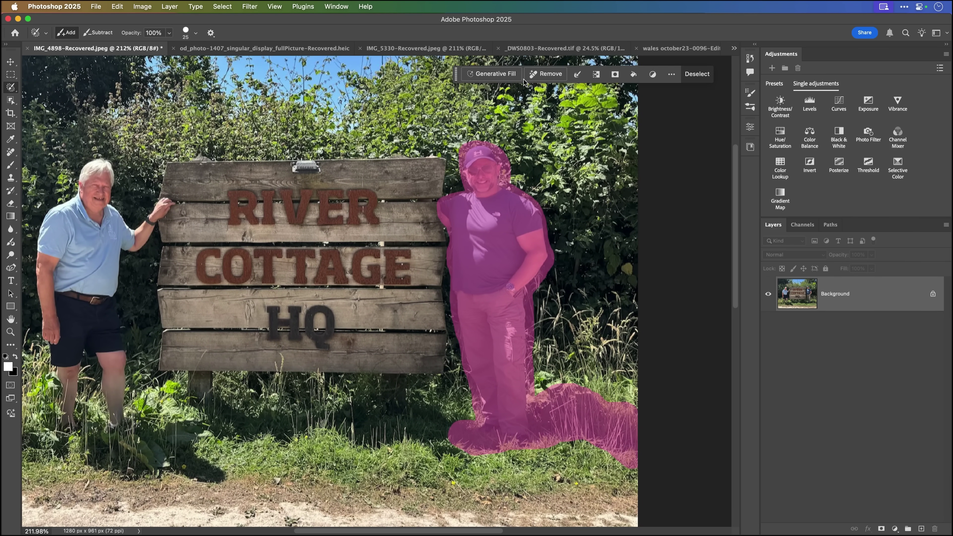
click(548, 75)
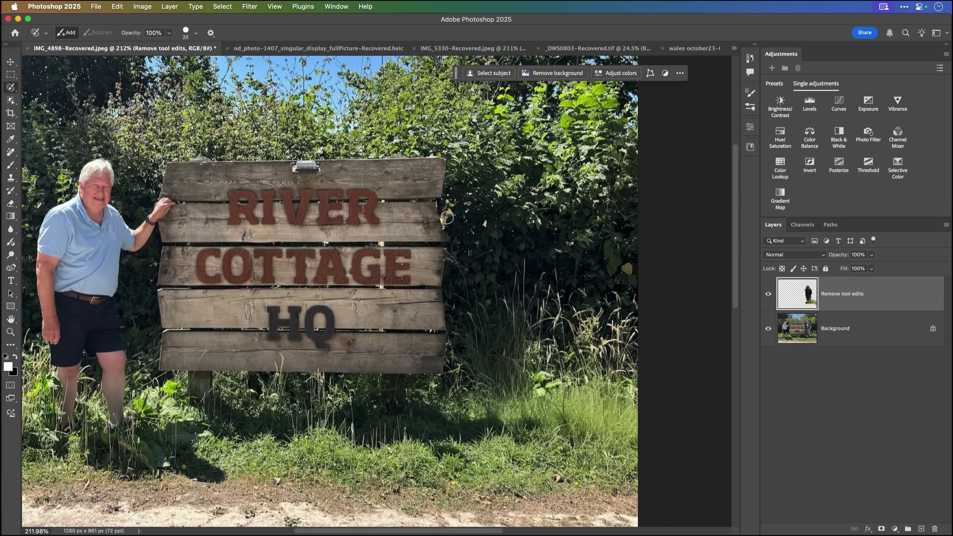
click(767, 296)
click(767, 296)
click(768, 297)
click(767, 297)
- Switch to the rock photo with the backpacks and select the foreground backpack and its straps with a size 100 selection brush
click(309, 52)
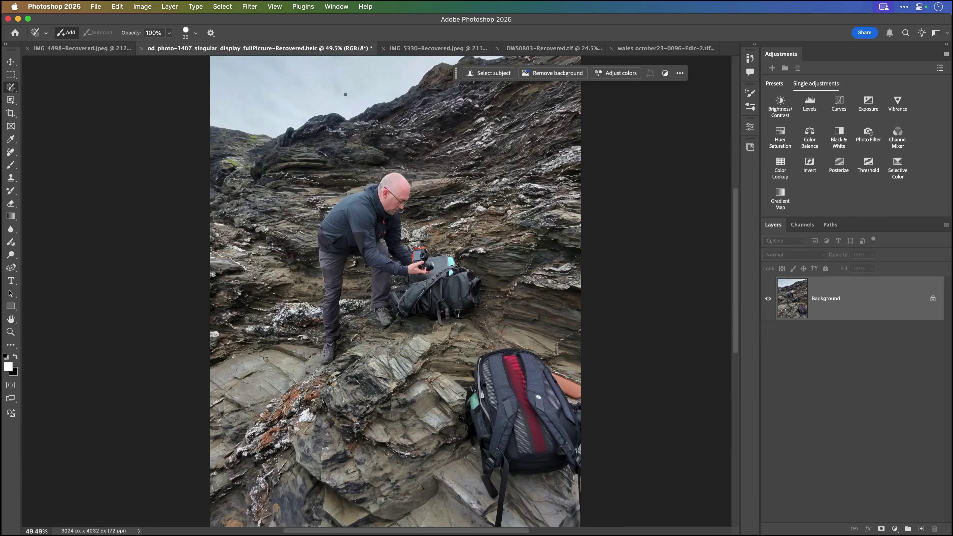
scroll(455, 315, down, 1)
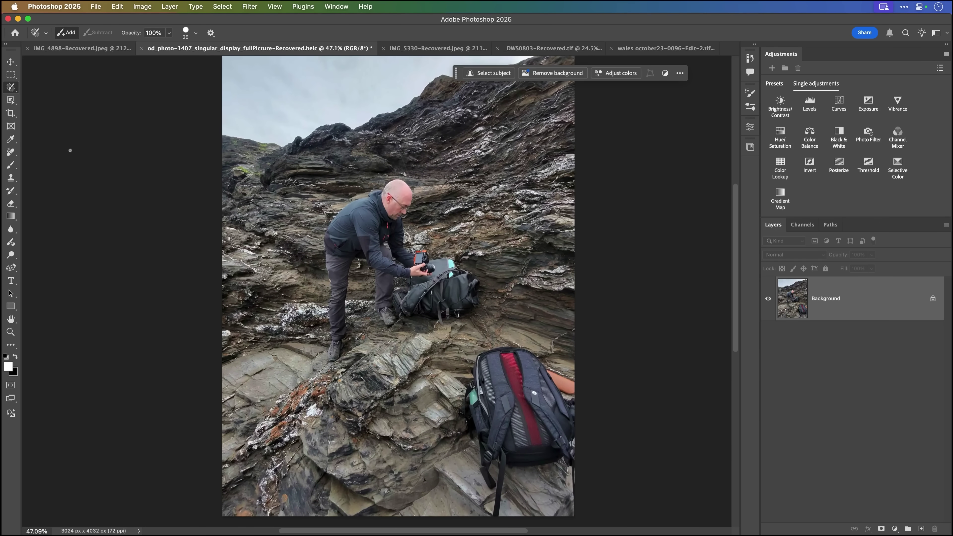
drag(10, 88, 45, 91)
mouse_move(522, 349)
mouse_down()
mouse_move(543, 367)
mouse_move(574, 435)
mouse_move(574, 510)
mouse_up()
mouse_move(565, 456)
mouse_down()
mouse_move(510, 465)
mouse_move(493, 520)
mouse_up()
drag(486, 485, 467, 431)
mouse_move(466, 387)
mouse_down()
mouse_move(473, 362)
mouse_move(514, 346)
mouse_up()
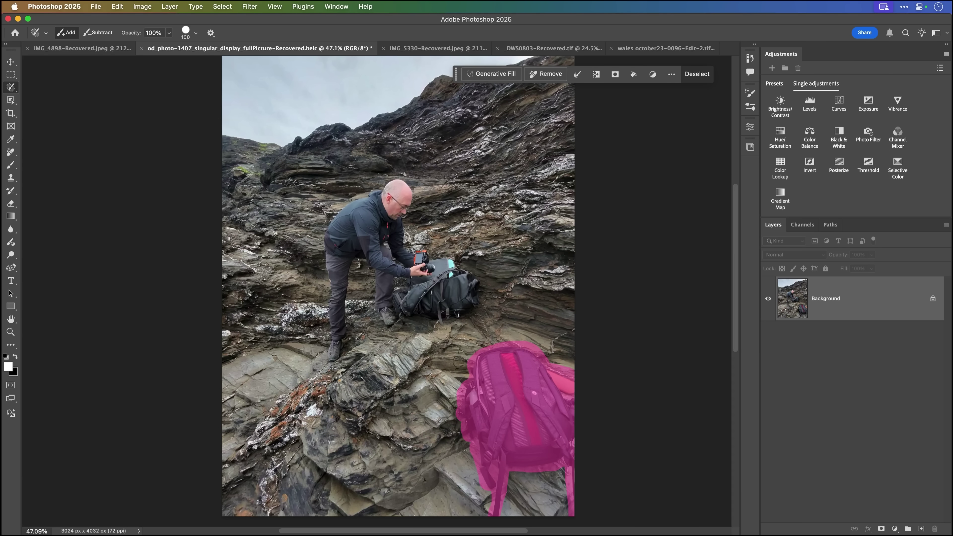
- Try removing the selected backpack, inspect the generated rock up close, and undo the removal
click(546, 75)
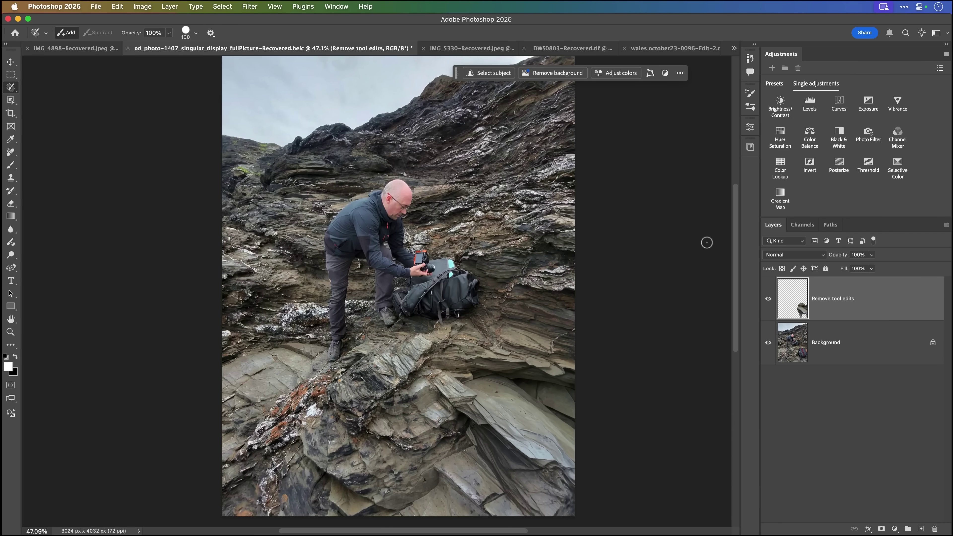
drag(494, 402, 514, 361)
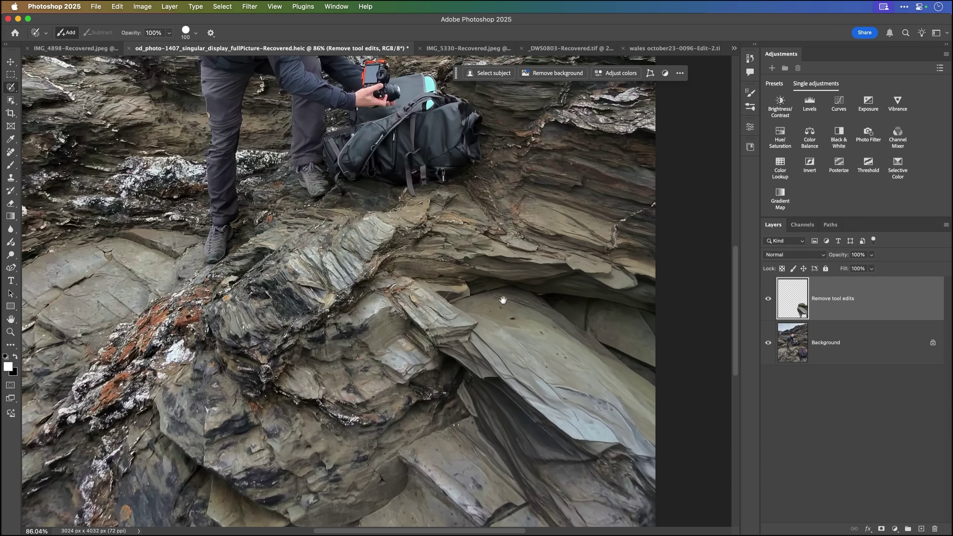
scroll(521, 291, down, 5)
drag(460, 265, 423, 328)
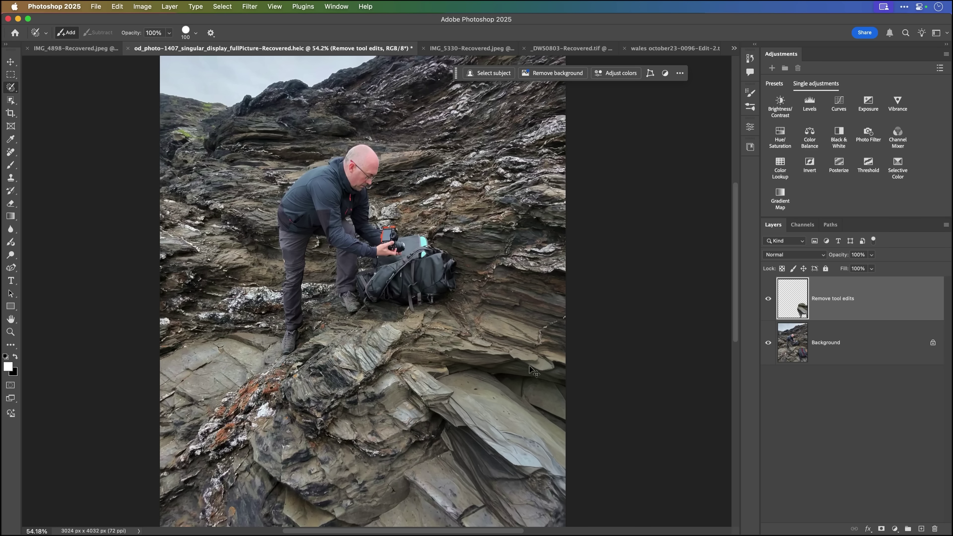
key(super+z)
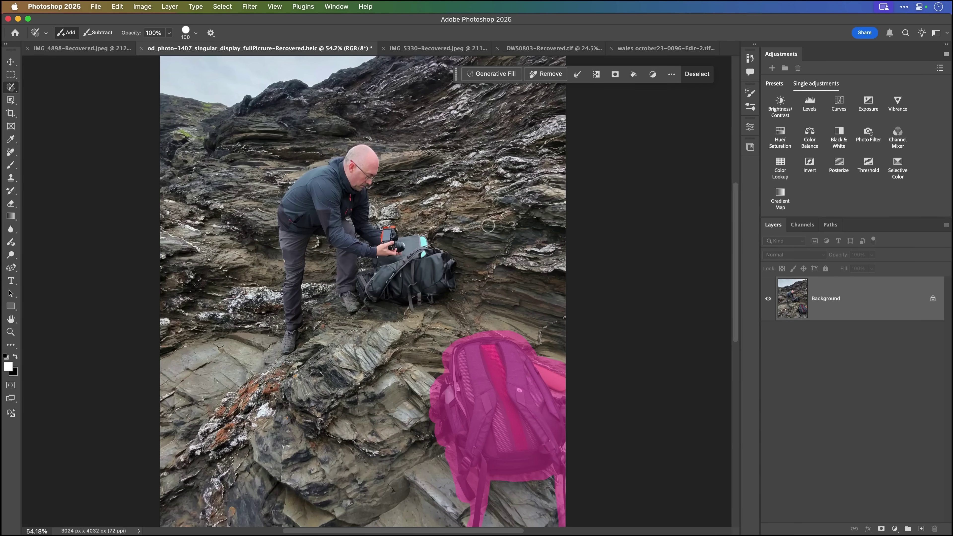
- Run Remove again on the selected foreground backpack and examine the newly filled rocks
click(546, 78)
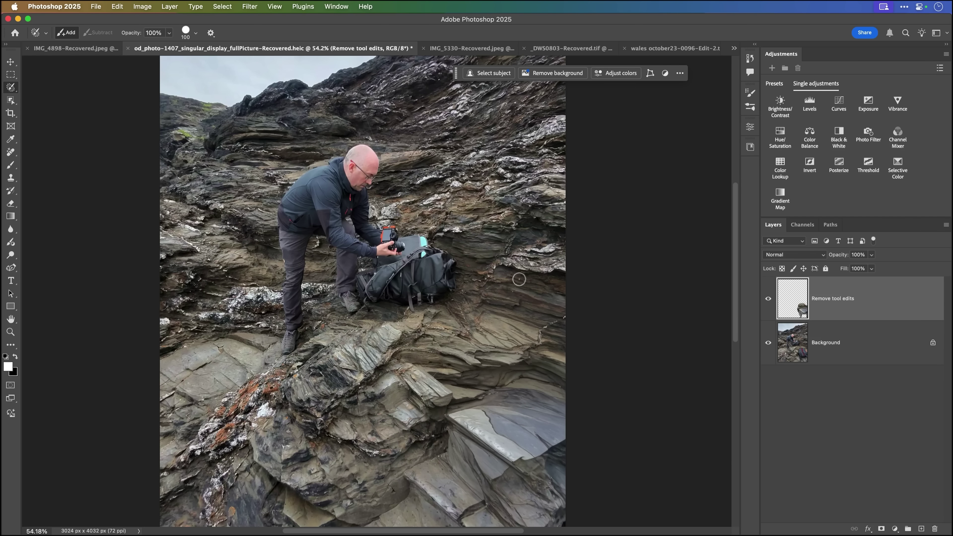
scroll(482, 436, up, 5)
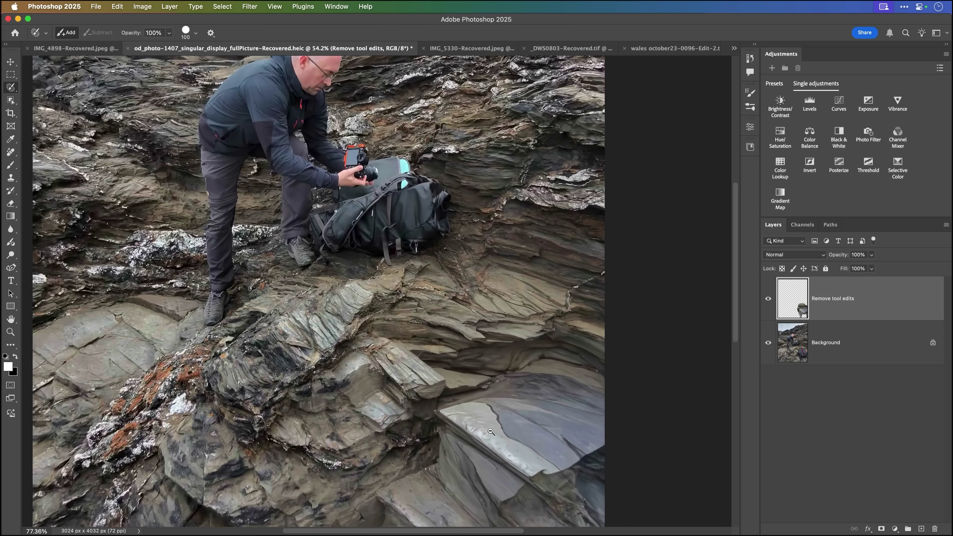
scroll(478, 387, down, 5)
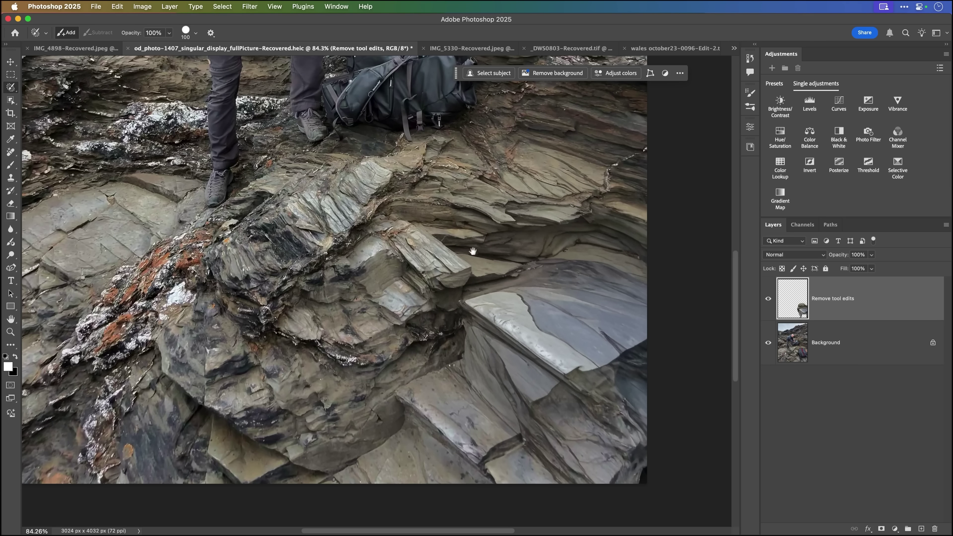
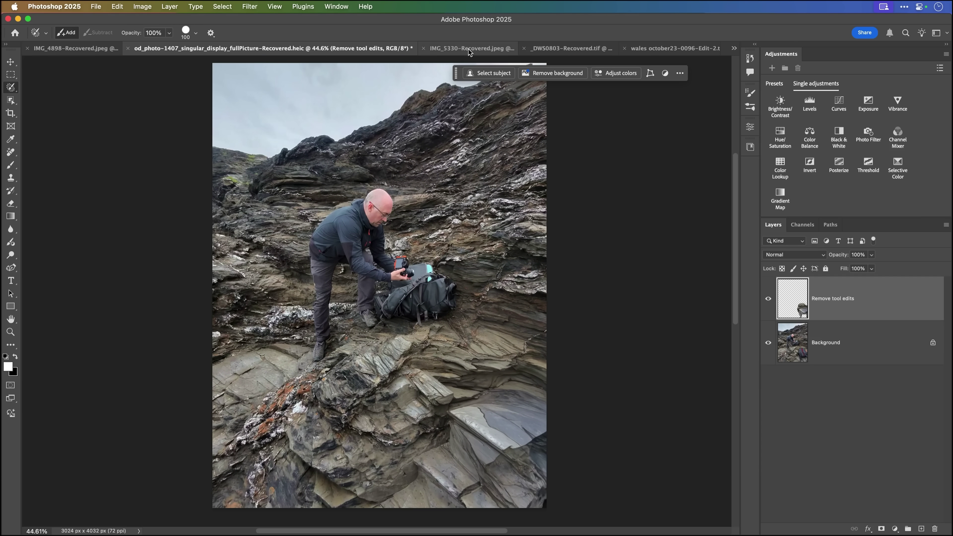
- In IMG_5330-Recovered.jpeg, select the surfer and his shadow with a size 25 selection brush, and remove them
click(468, 49)
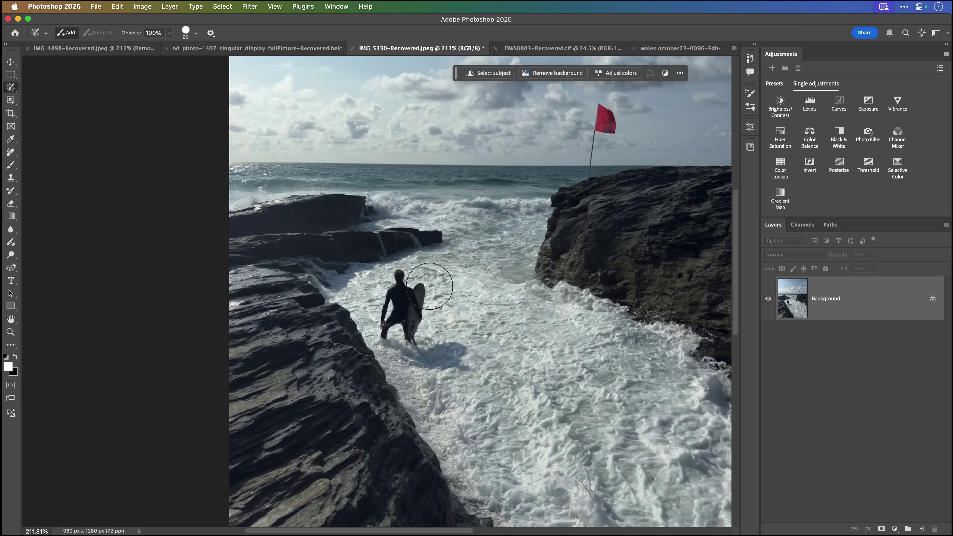
key(bracketleft)
key(bracketleft)
key(bracketleft)
key(bracketleft)
key(bracketleft)
key(bracketleft)
key(bracketleft)
mouse_move(399, 275)
mouse_down()
mouse_move(418, 284)
mouse_move(421, 344)
mouse_move(448, 340)
mouse_move(416, 338)
mouse_move(460, 344)
mouse_move(475, 372)
mouse_move(397, 357)
mouse_move(381, 334)
mouse_move(390, 280)
mouse_up()
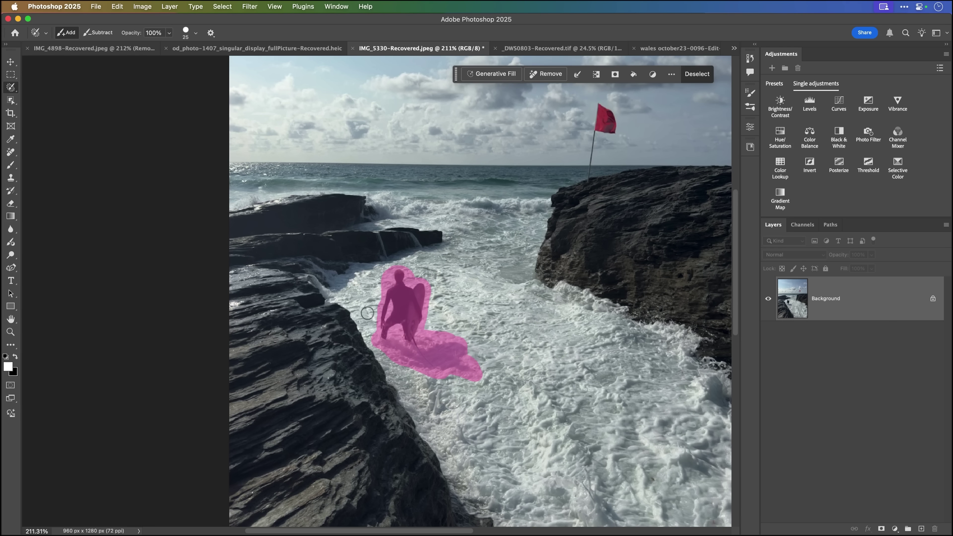
click(547, 74)
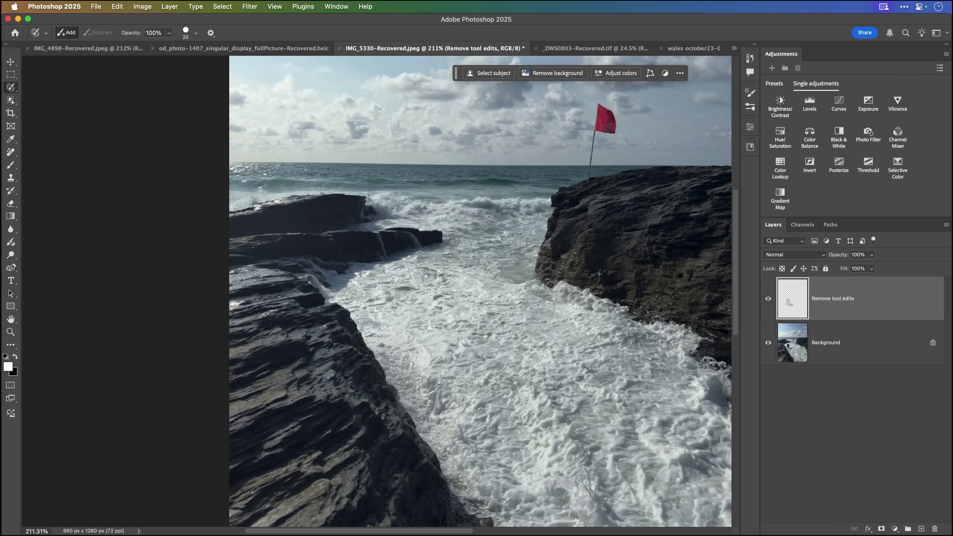
scroll(398, 360, up, 3)
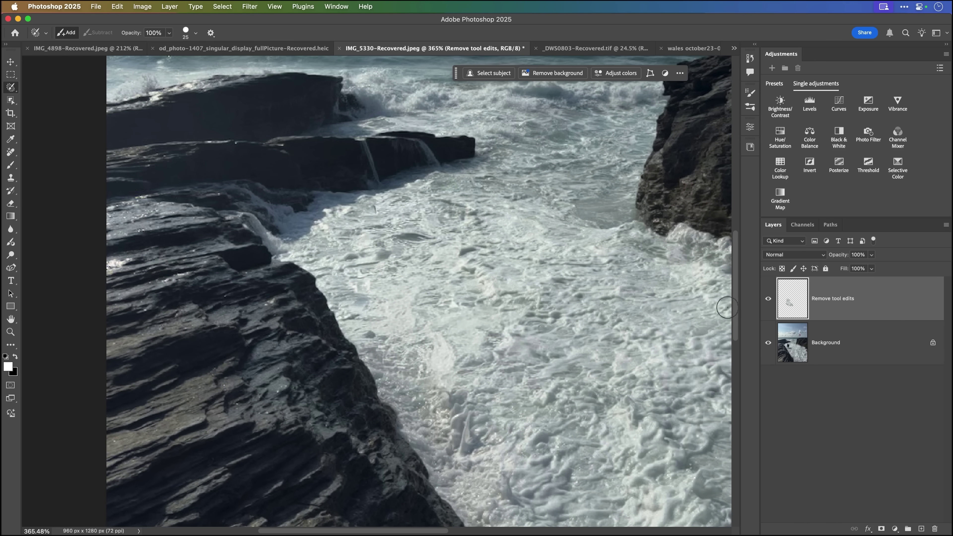
- Switch to _DWS0803-Recovered.tif and frame the four men in the studio group photo
scroll(430, 309, down, 3)
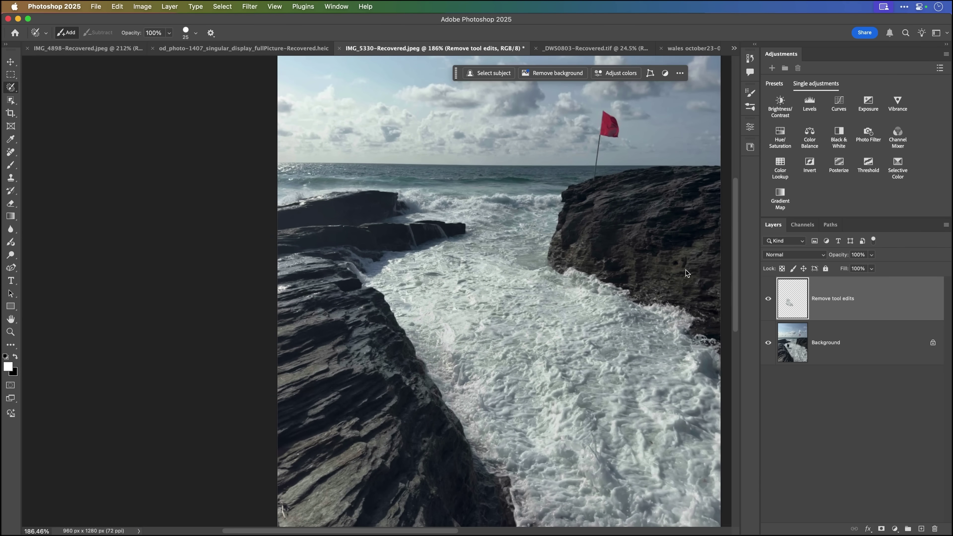
click(586, 49)
scroll(443, 296, up, 2)
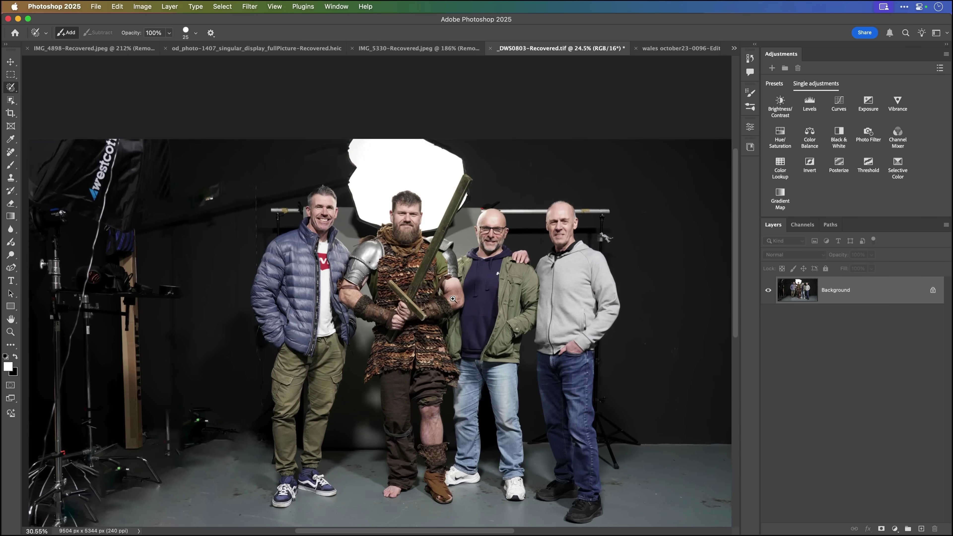
scroll(372, 221, up, 3)
scroll(371, 221, left, 1)
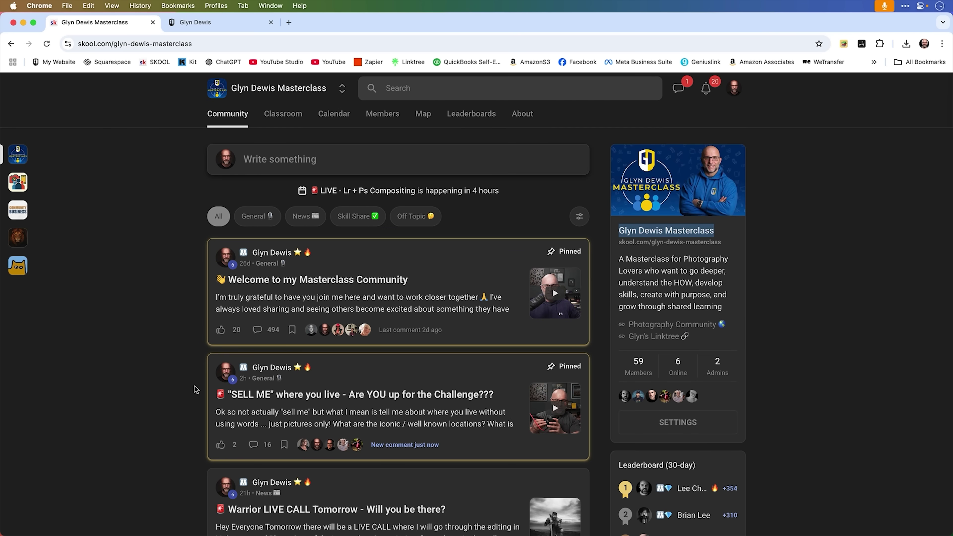
- In Chrome, look through the posts in the Glyn Dewis Masterclass community feed
scroll(194, 389, down, 3)
scroll(194, 389, down, 5)
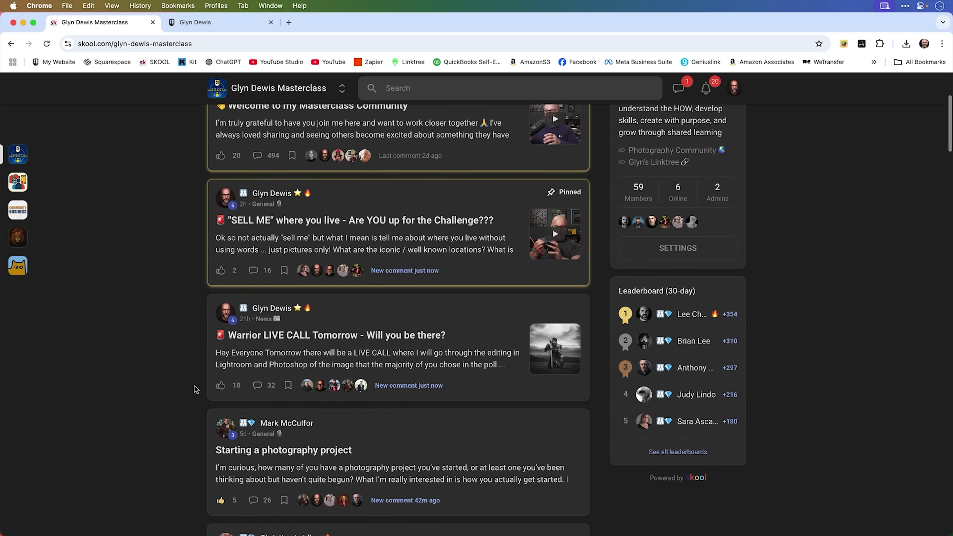
scroll(194, 389, down, 4)
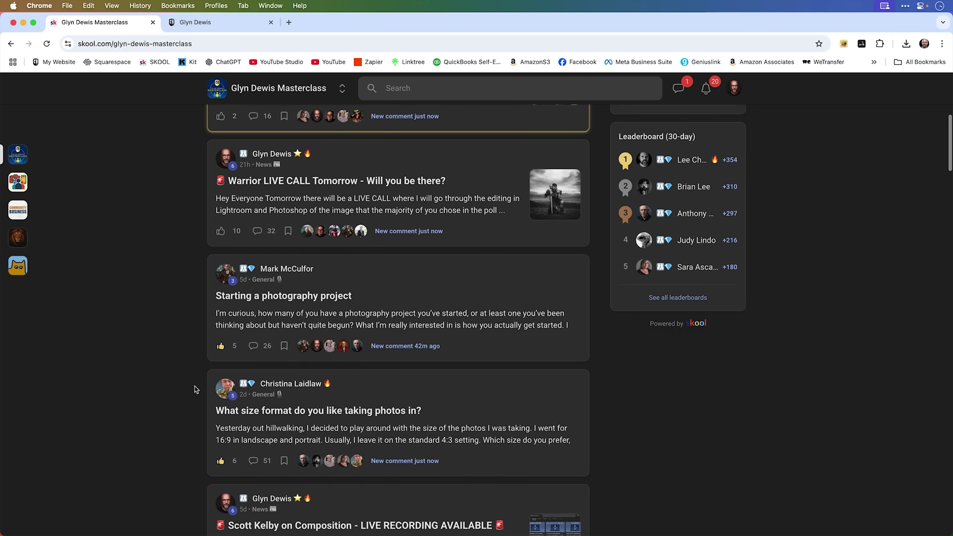
scroll(194, 389, down, 2)
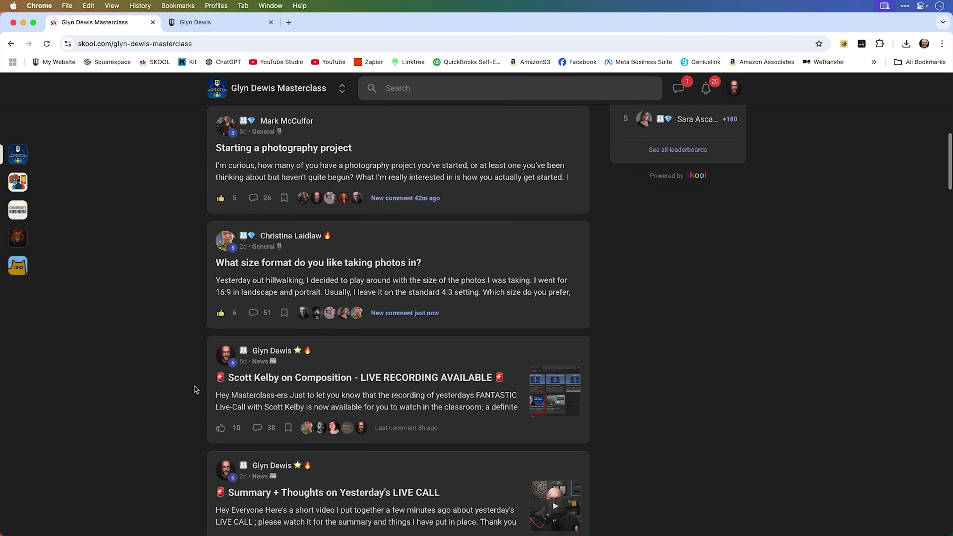
- View the Live Call Recordings and How to Photograph Anyone courses in the classroom, and return to the course overview
click(281, 118)
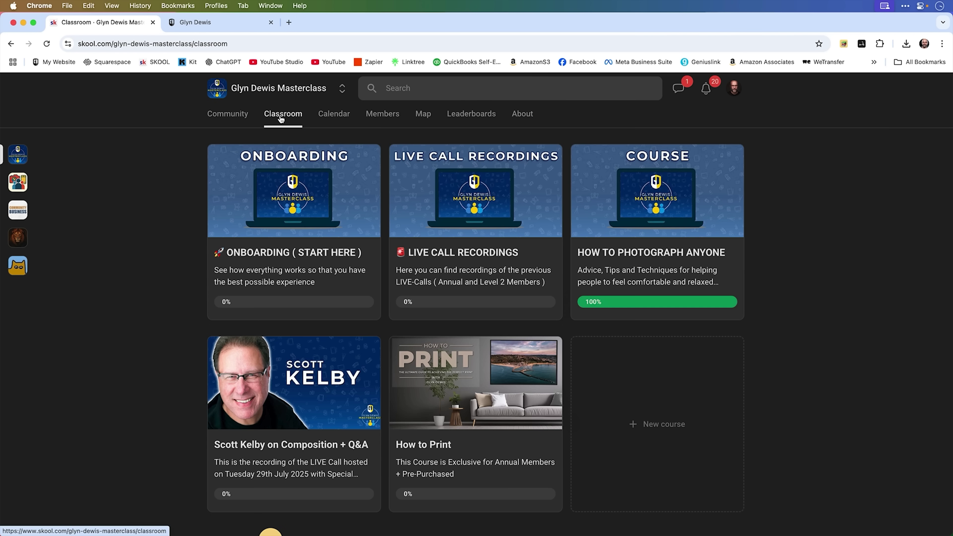
click(484, 204)
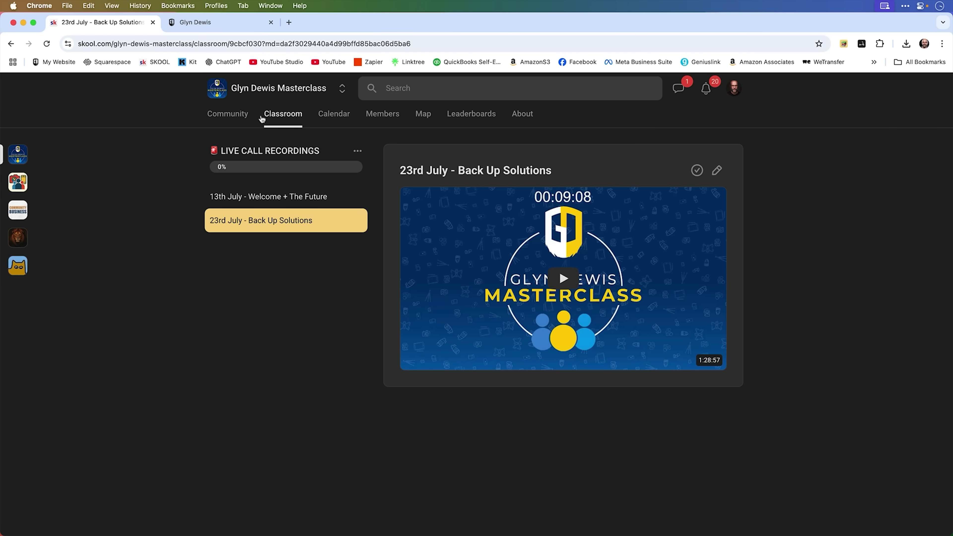
click(279, 117)
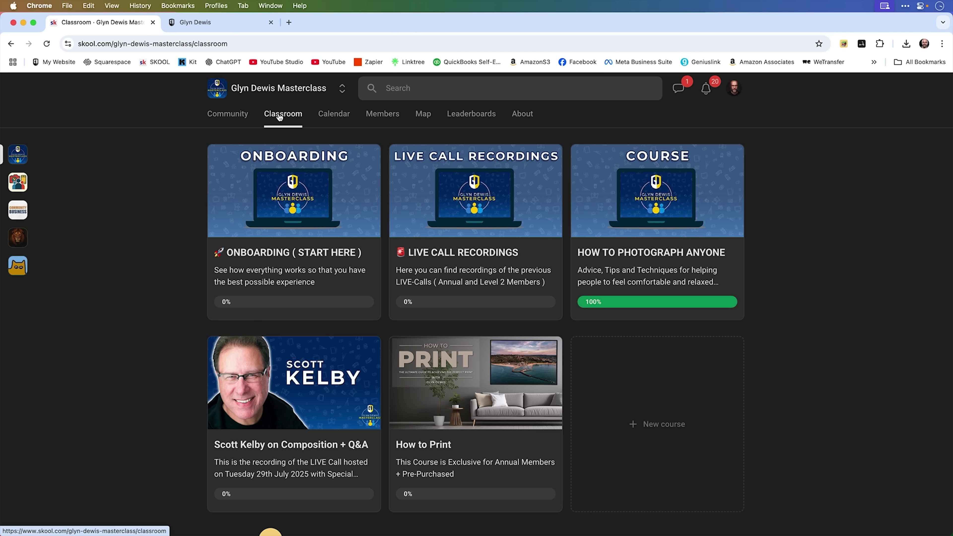
click(639, 191)
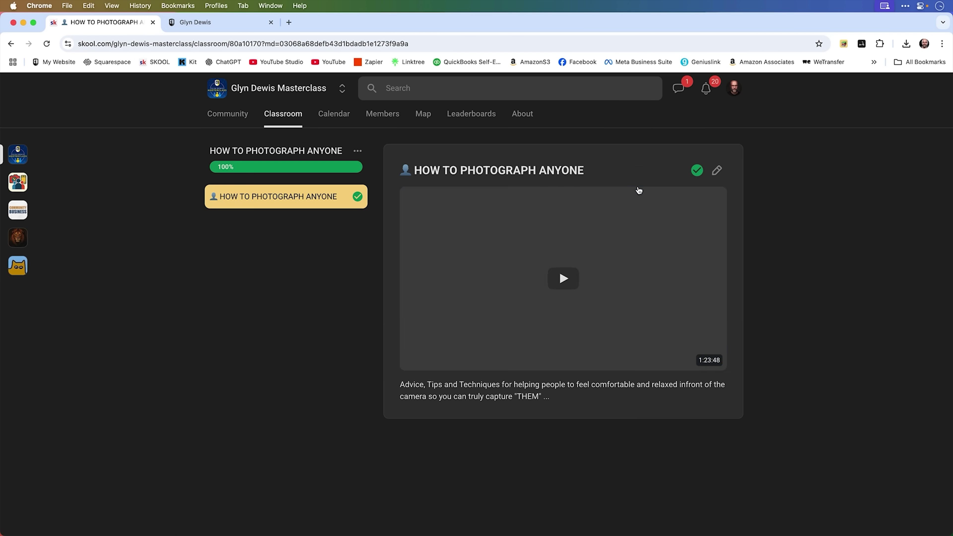
click(282, 114)
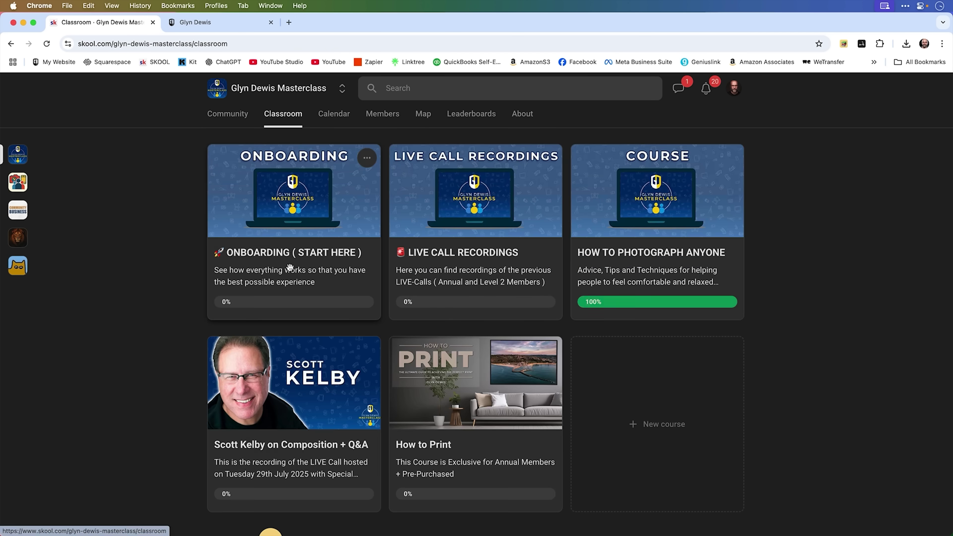
- Play part of the Scott Kelby on Composition + Q&A recording and read the community's About page
click(296, 400)
click(579, 275)
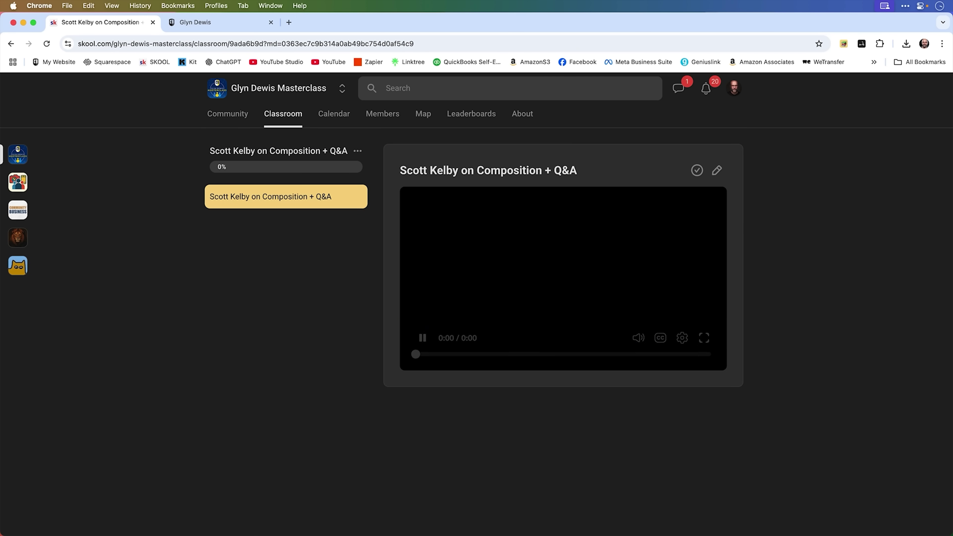
click(512, 355)
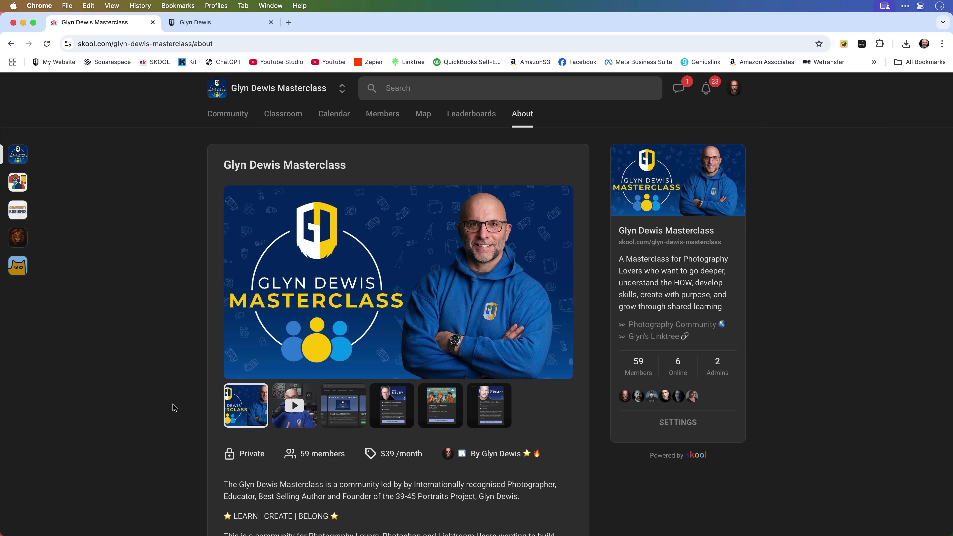
scroll(174, 407, down, 3)
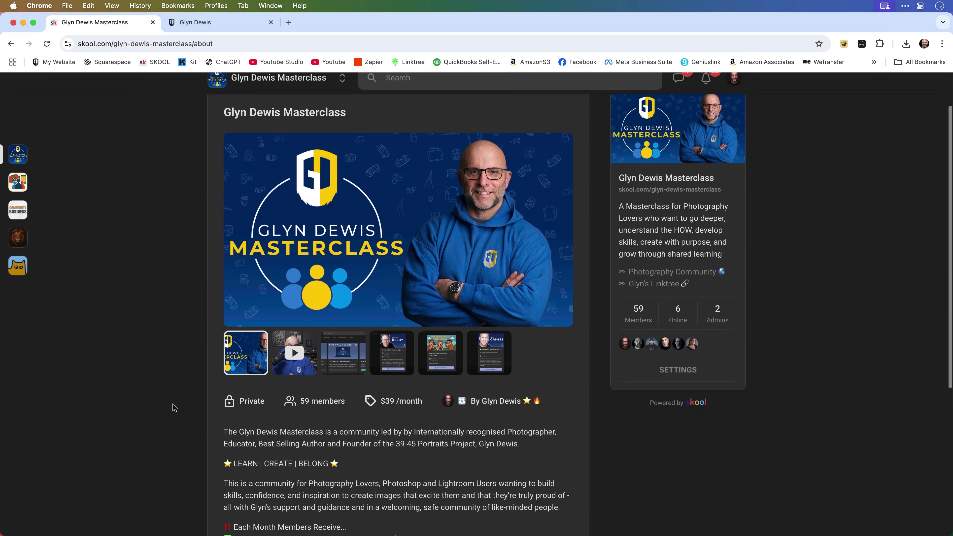
scroll(175, 406, down, 2)
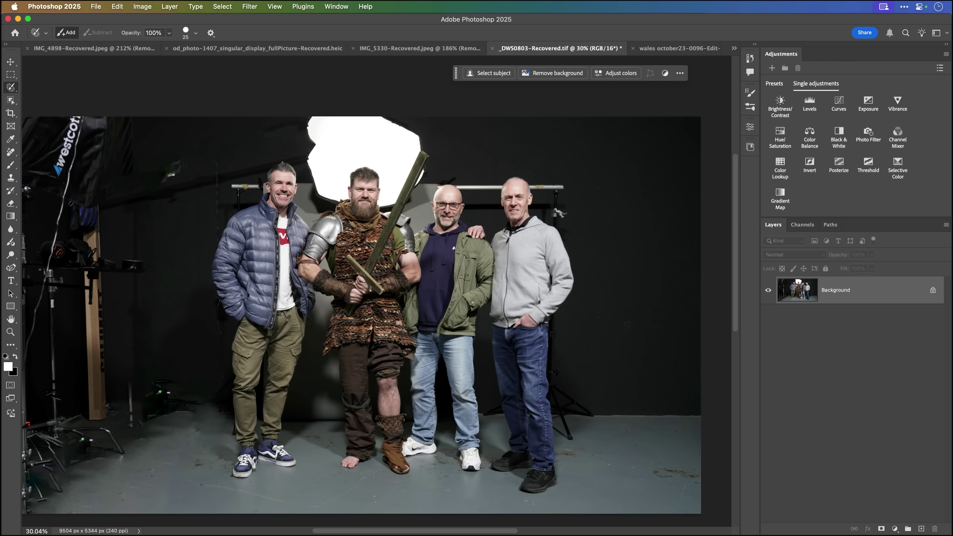
- Back in Photoshop, try removing the man in the grey hoodie and the adjoining backdrop stand with the Remove tool at size 200
click(11, 154)
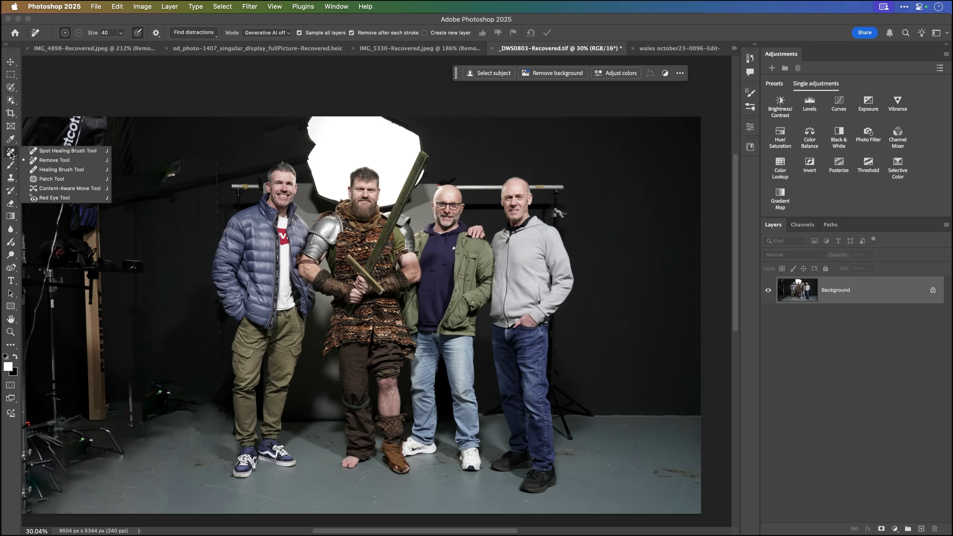
click(56, 161)
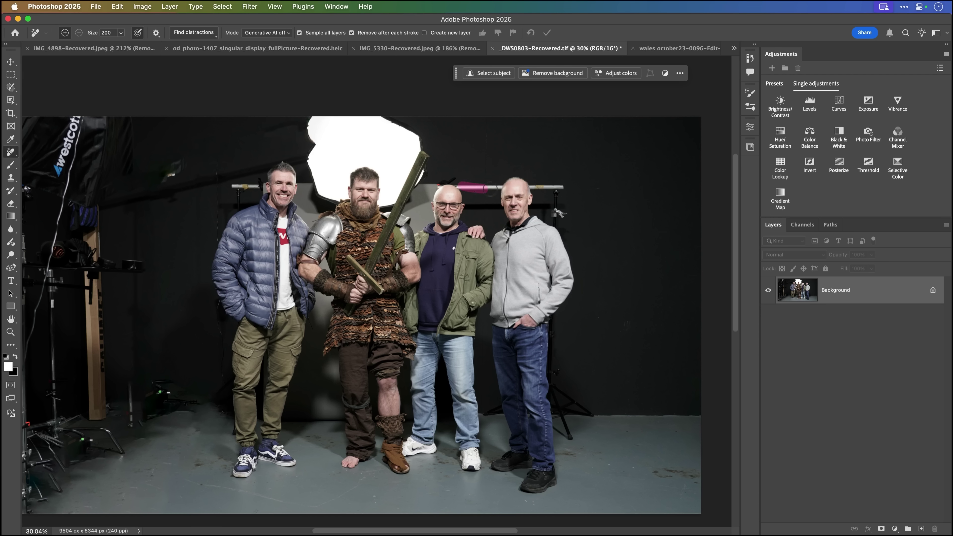
mouse_move(488, 187)
mouse_down()
mouse_move(562, 189)
mouse_move(557, 230)
mouse_move(525, 206)
mouse_move(526, 190)
mouse_move(534, 221)
mouse_move(555, 233)
mouse_move(566, 263)
mouse_move(554, 368)
mouse_move(593, 418)
mouse_move(564, 404)
mouse_move(570, 441)
mouse_move(557, 410)
mouse_move(564, 438)
mouse_move(549, 423)
mouse_move(553, 485)
mouse_move(522, 489)
mouse_move(488, 458)
mouse_move(506, 429)
mouse_move(494, 326)
mouse_up()
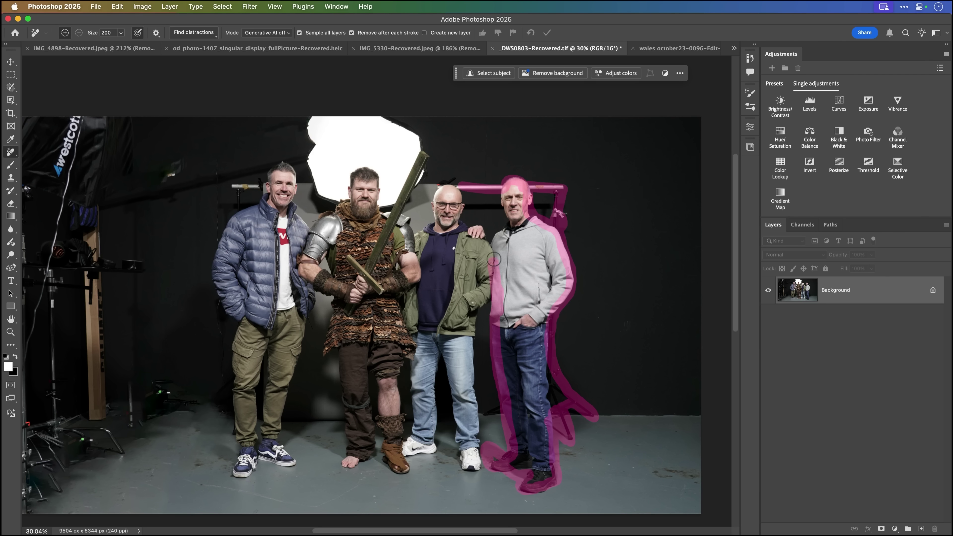
mouse_move(495, 244)
mouse_down()
mouse_move(476, 231)
mouse_move(501, 236)
mouse_move(507, 191)
mouse_up()
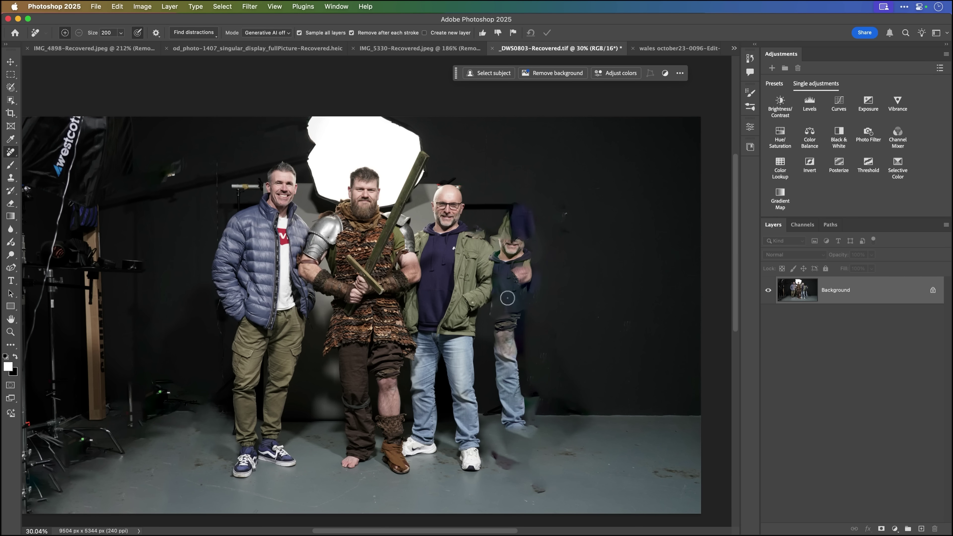
scroll(487, 330, up, 5)
scroll(473, 329, down, 4)
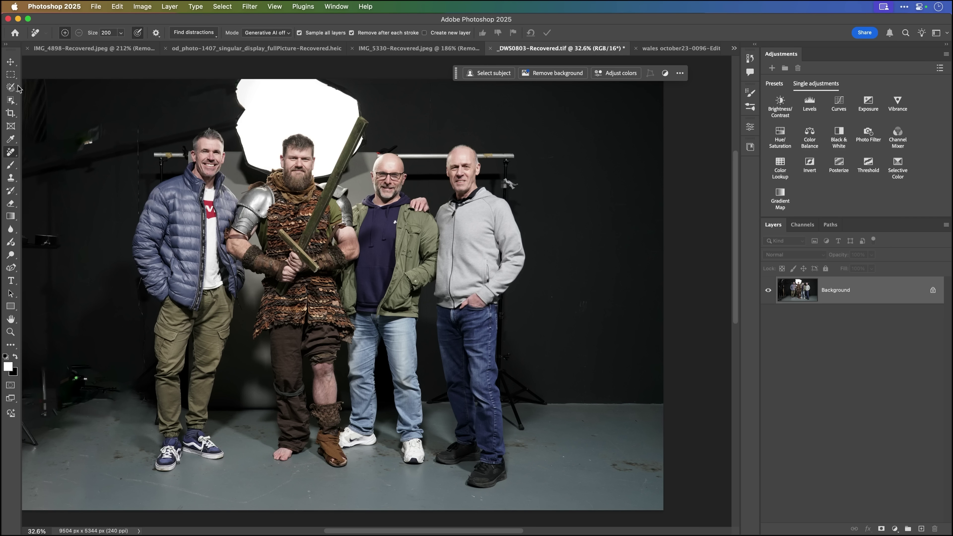
- Select the man in the grey hoodie, his hand and the backdrop stand with a size 150 selection brush, and remove them
click(11, 87)
click(60, 101)
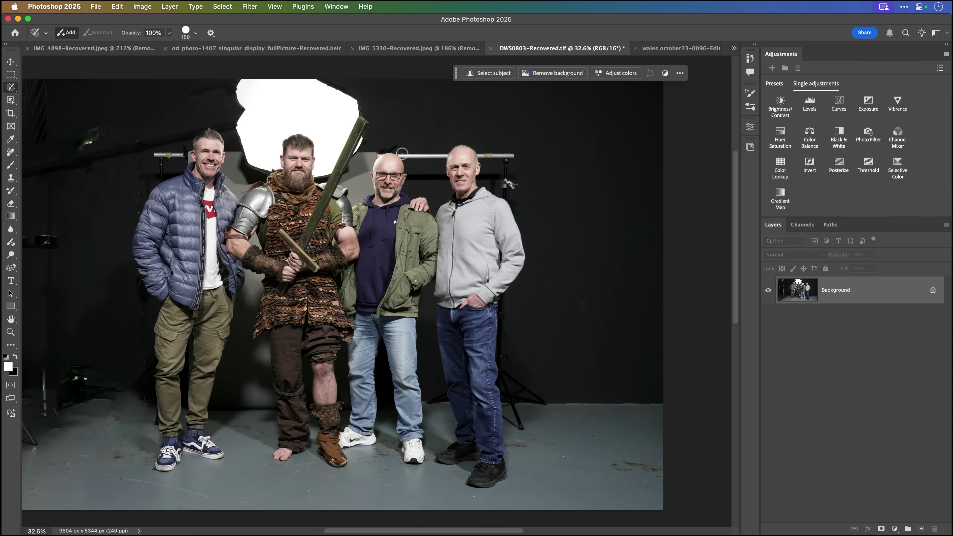
mouse_move(406, 155)
mouse_down()
mouse_move(474, 148)
mouse_move(476, 156)
mouse_move(512, 156)
mouse_move(515, 181)
mouse_move(504, 197)
mouse_move(502, 182)
mouse_move(489, 177)
mouse_move(490, 192)
mouse_move(474, 179)
mouse_move(475, 156)
mouse_up()
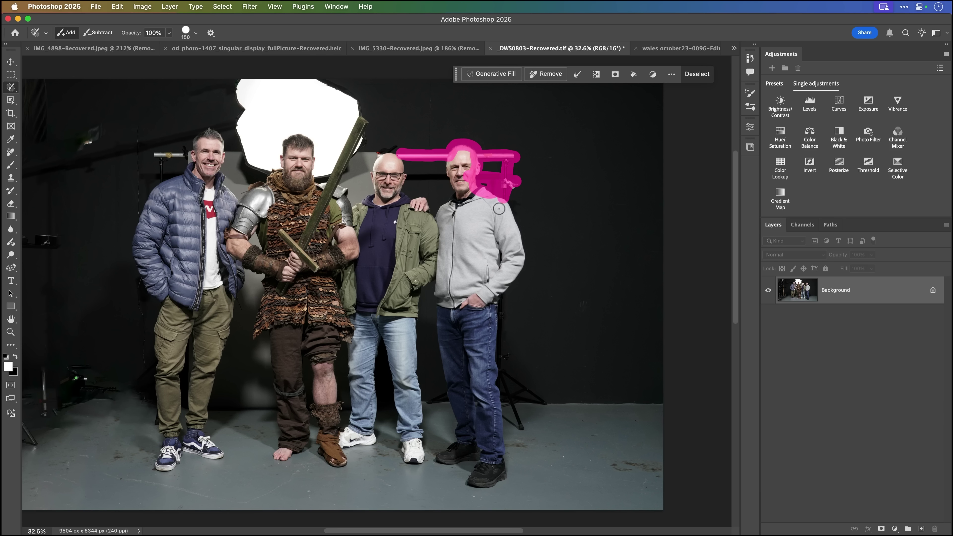
mouse_move(497, 199)
mouse_down()
mouse_move(524, 260)
mouse_move(502, 299)
mouse_move(503, 341)
mouse_move(509, 372)
mouse_move(543, 407)
mouse_move(506, 430)
mouse_move(506, 473)
mouse_move(471, 483)
mouse_move(430, 445)
mouse_move(428, 436)
mouse_move(458, 440)
mouse_move(444, 367)
mouse_move(458, 433)
mouse_up()
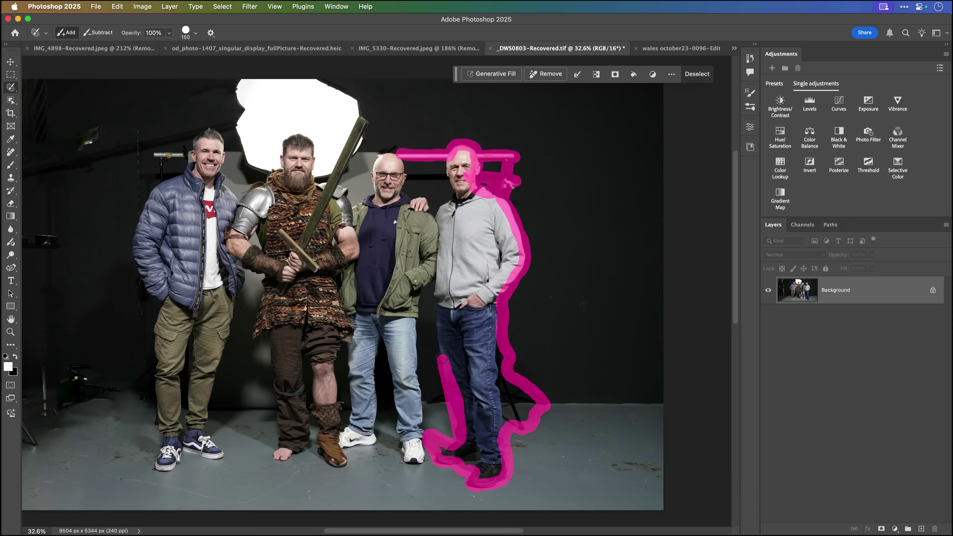
mouse_move(442, 358)
mouse_down()
mouse_move(437, 220)
mouse_move(455, 196)
mouse_move(451, 163)
mouse_move(425, 209)
mouse_up()
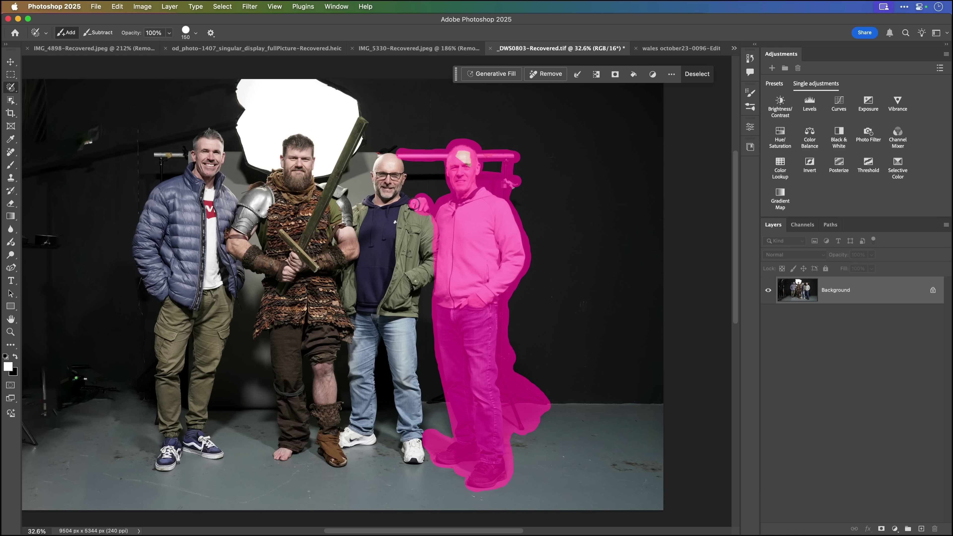
drag(455, 155, 467, 169)
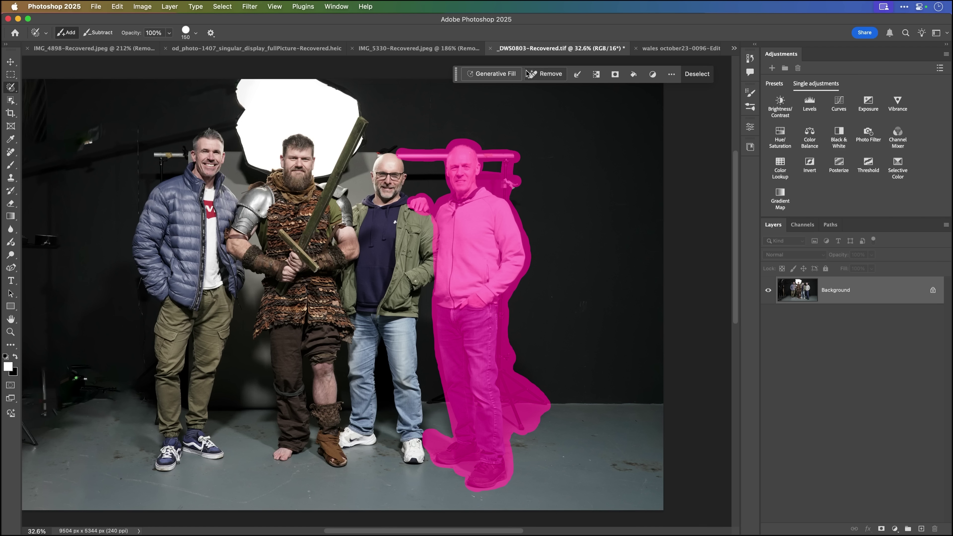
click(548, 74)
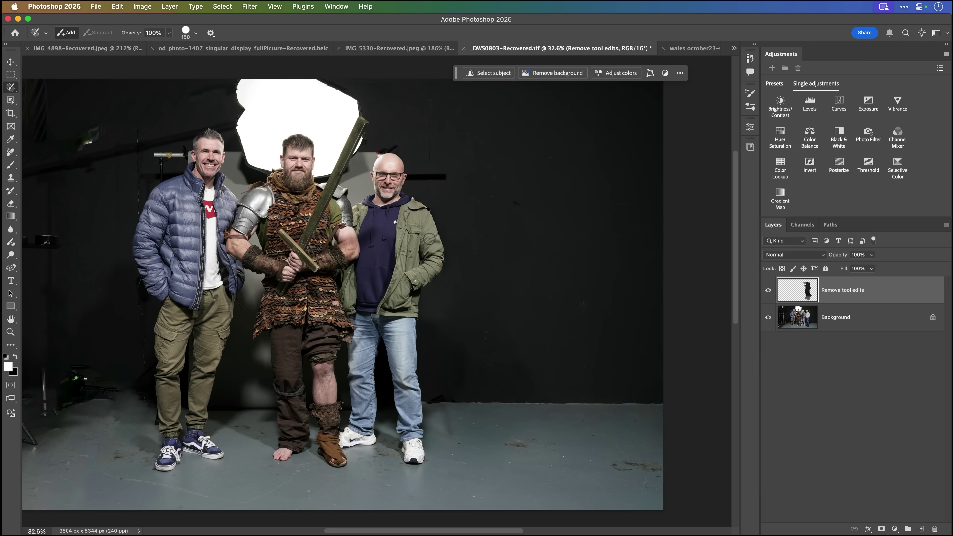
- Toggle the visibility of the Remove tool edits layer to compare the group photo before and after the removal
click(767, 291)
click(768, 291)
click(767, 291)
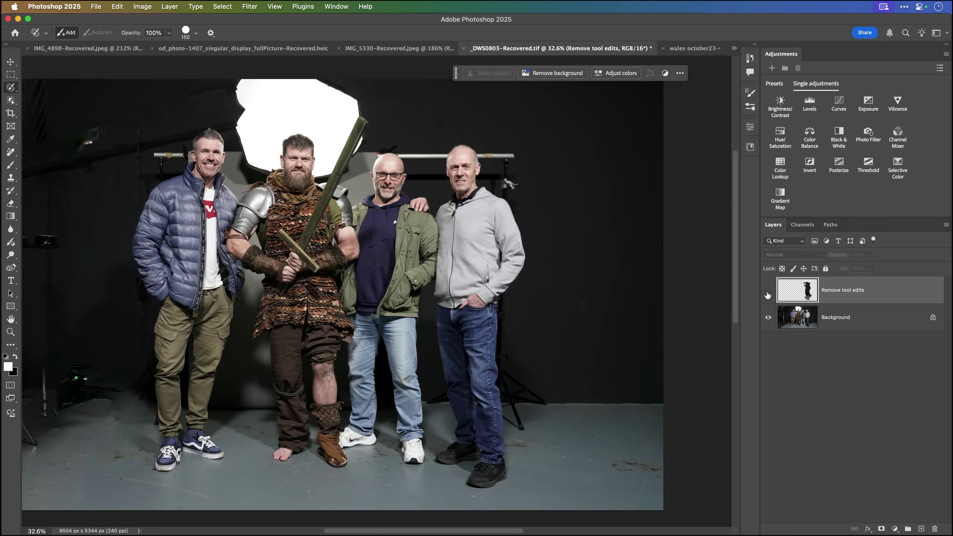
click(767, 292)
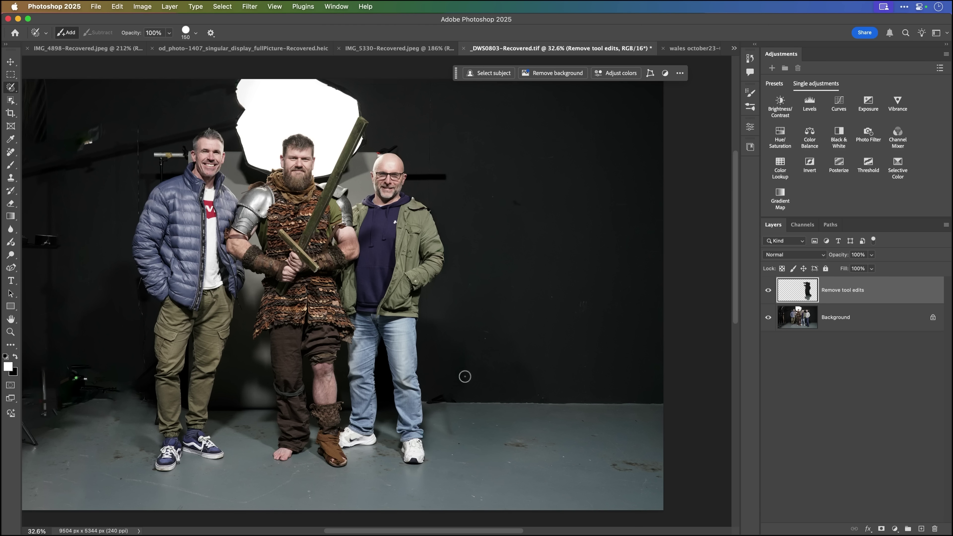
- Select the bright studio light behind the costumed man with a size 90 selection brush, following his head and sword, and remove it
drag(335, 177, 453, 203)
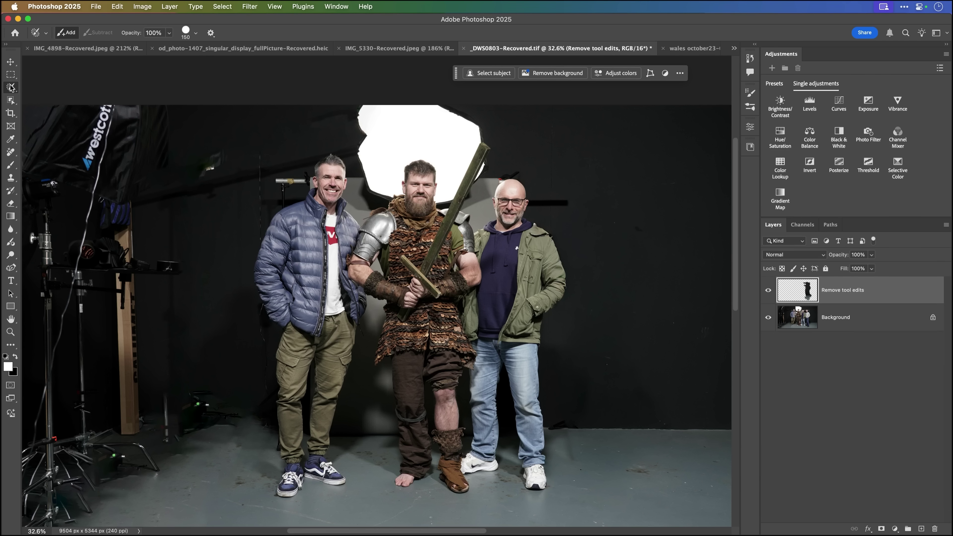
mouse_move(432, 107)
mouse_down()
mouse_move(480, 125)
mouse_move(449, 202)
mouse_move(438, 204)
mouse_move(436, 168)
mouse_move(417, 157)
mouse_move(397, 171)
mouse_move(397, 199)
mouse_move(374, 194)
mouse_move(359, 153)
mouse_move(359, 108)
mouse_move(445, 106)
mouse_up()
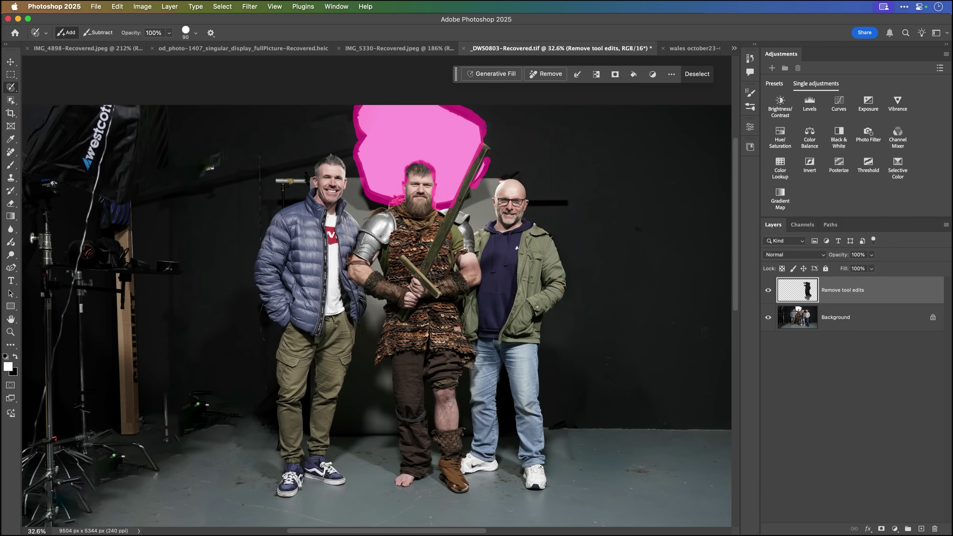
click(549, 76)
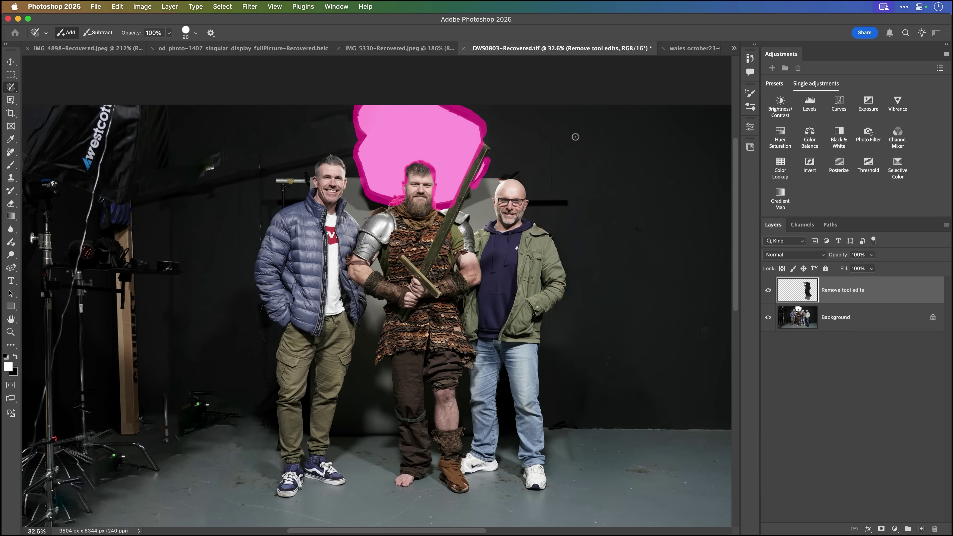
key(Return)
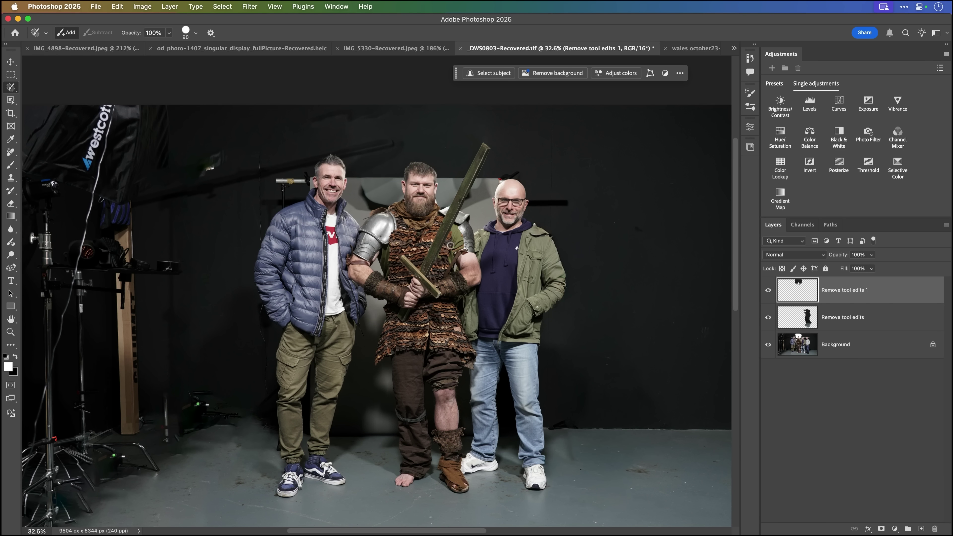
- Undo and rerun the studio light's removal with the same selection, and show only the Background layer for comparison
key(super+z)
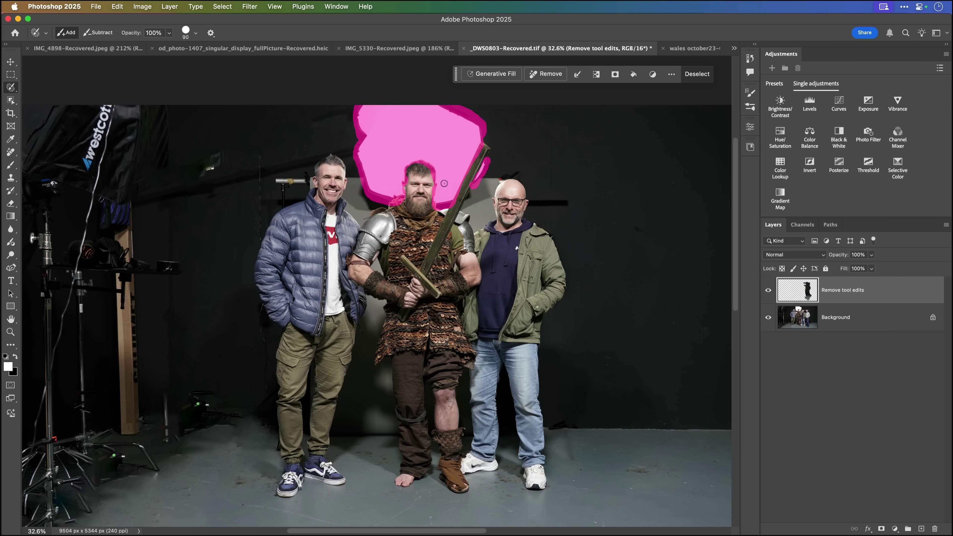
click(548, 74)
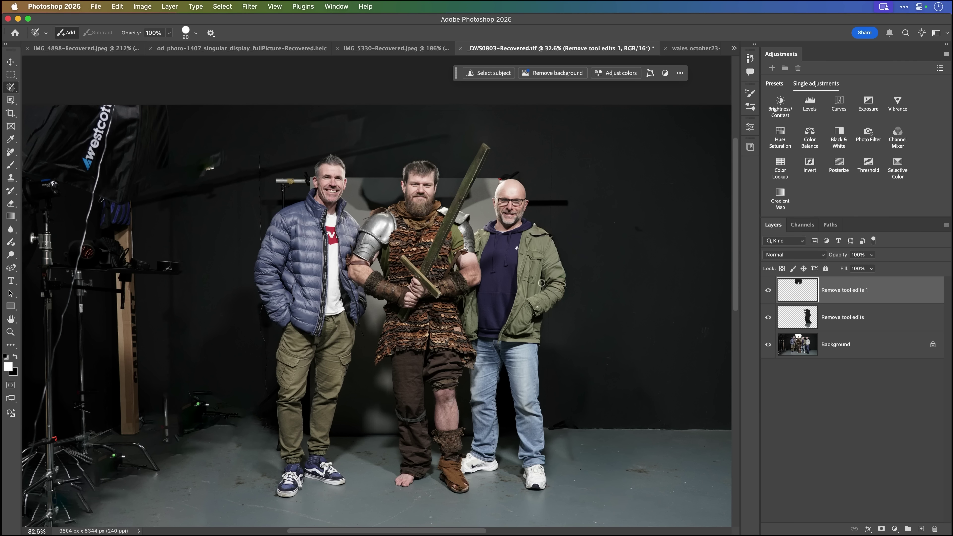
alt+click(767, 353)
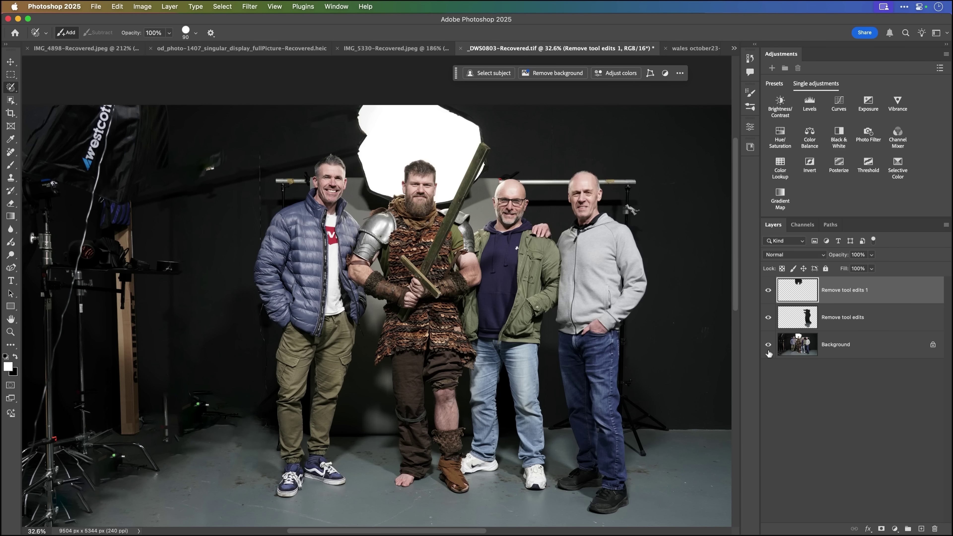
- Alternate between showing only the Background layer and all layers to compare the group photo before and after both removals
alt+click(767, 353)
alt+click(768, 353)
alt+click(767, 353)
alt+click(768, 355)
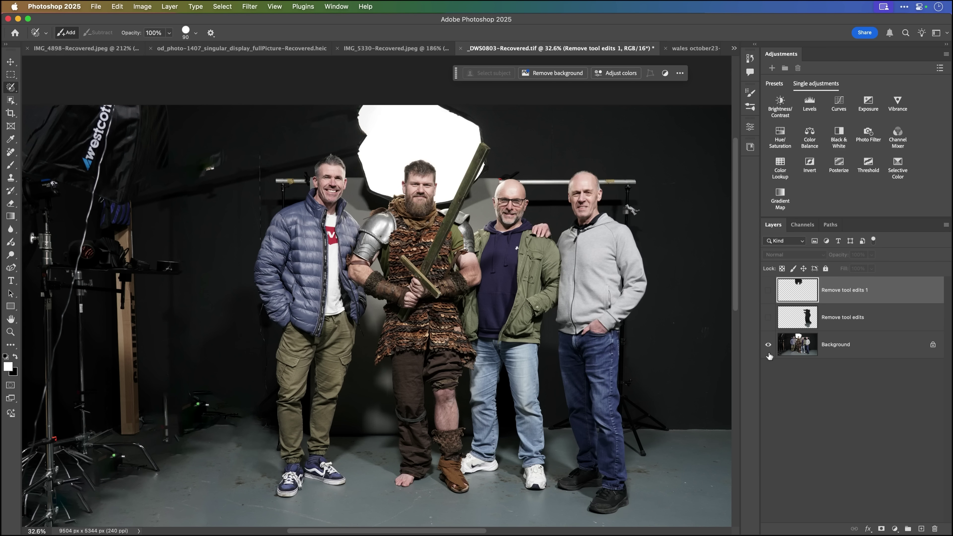
alt+click(767, 354)
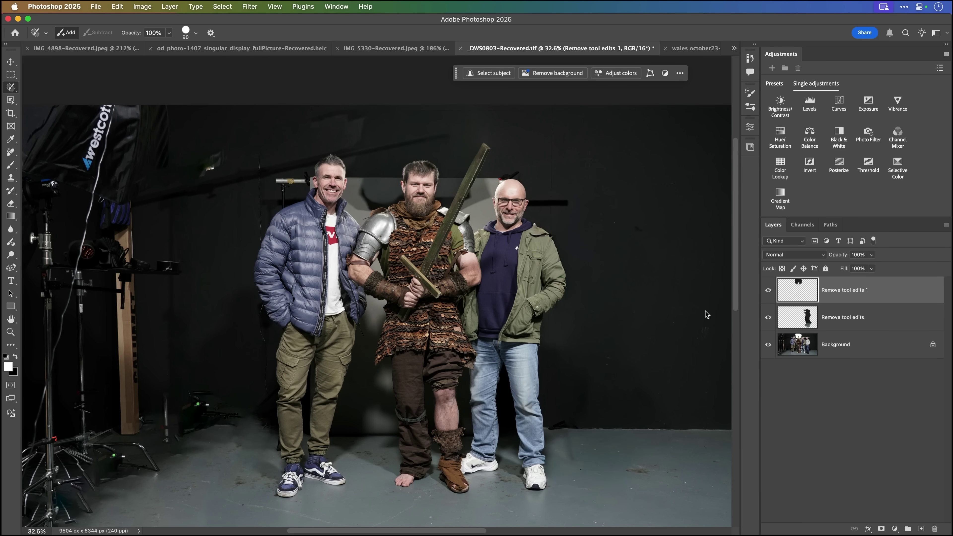
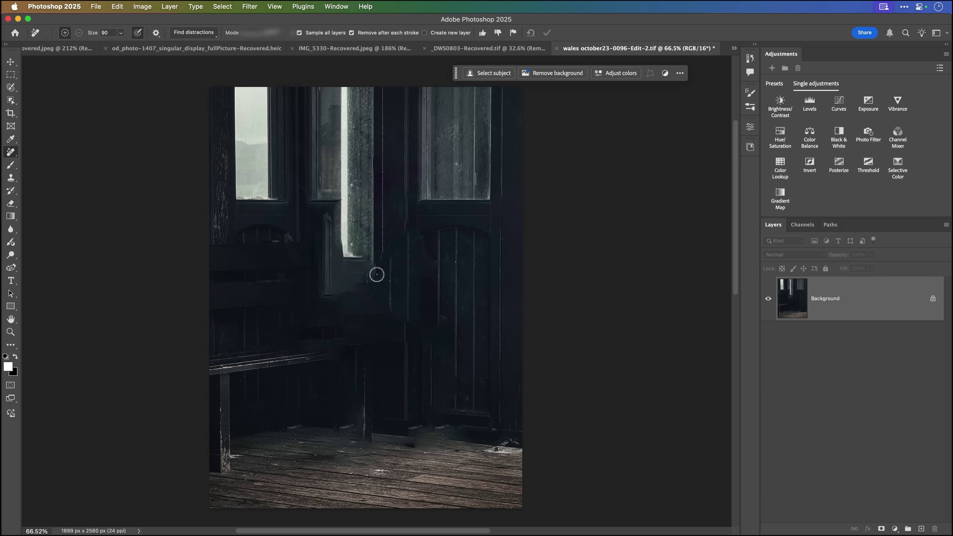
- Undo the Remove tool's erasure of the seated man, select his whole figure with a size 80 selection brush, and remove him
key(super+z)
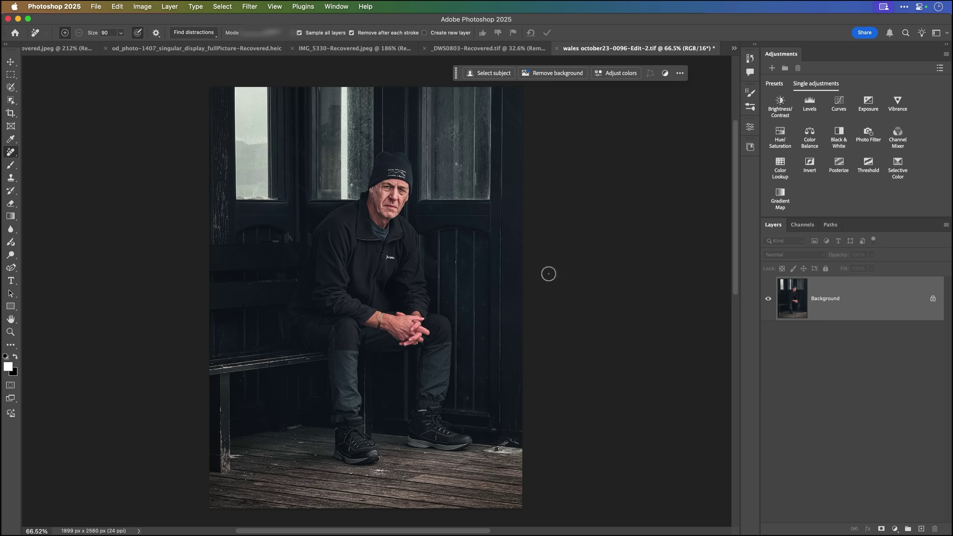
click(11, 89)
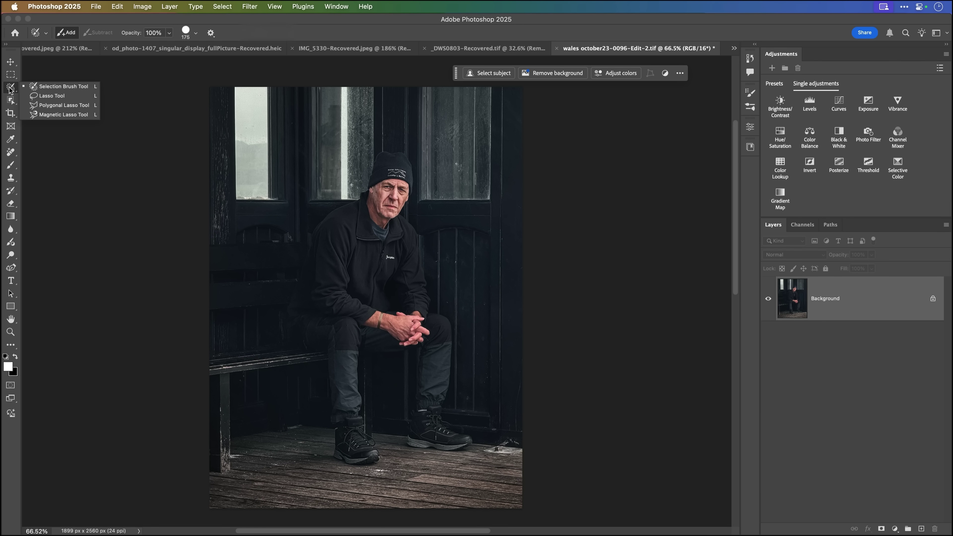
click(55, 86)
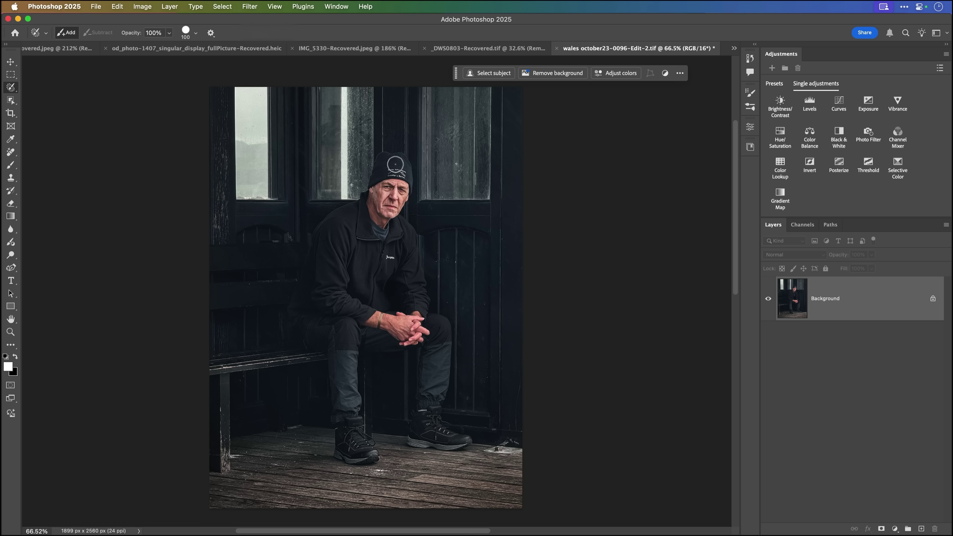
key(bracketleft)
key(bracketleft)
mouse_move(381, 152)
mouse_down()
mouse_move(412, 159)
mouse_move(401, 217)
mouse_move(419, 243)
mouse_move(429, 306)
mouse_move(448, 324)
mouse_move(456, 366)
mouse_move(439, 417)
mouse_move(471, 440)
mouse_move(463, 450)
mouse_move(411, 447)
mouse_move(418, 351)
mouse_move(355, 348)
mouse_move(360, 438)
mouse_move(376, 454)
mouse_move(335, 456)
mouse_move(330, 354)
mouse_move(293, 328)
mouse_move(291, 302)
mouse_move(314, 237)
mouse_move(367, 194)
mouse_move(378, 150)
mouse_up()
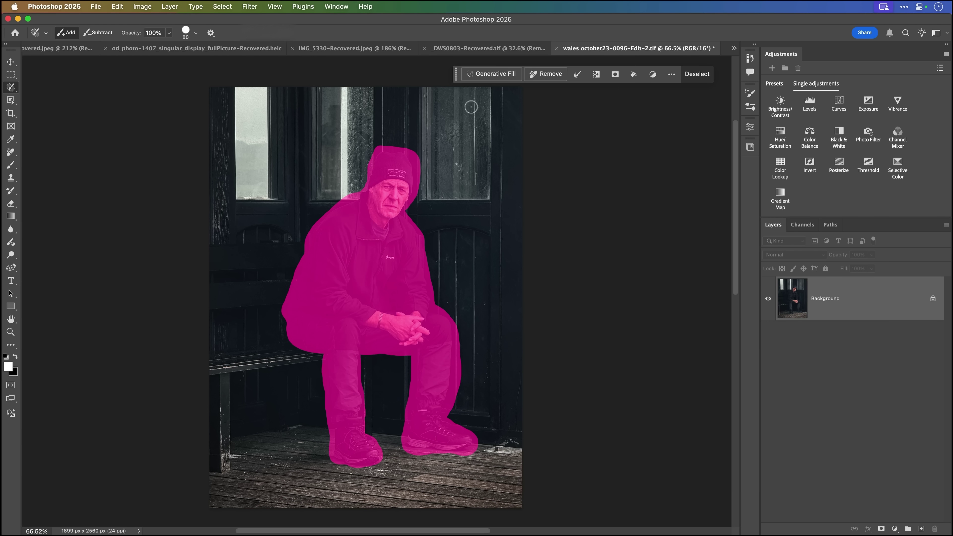
click(546, 74)
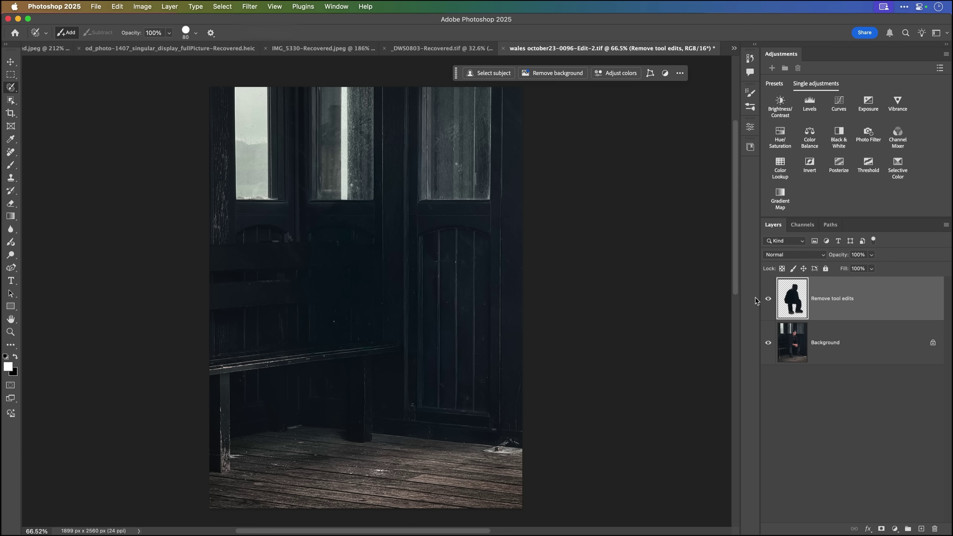
- Toggle the visibility of the Remove tool edits layer to compare the bench photo with and without the seated man
click(768, 302)
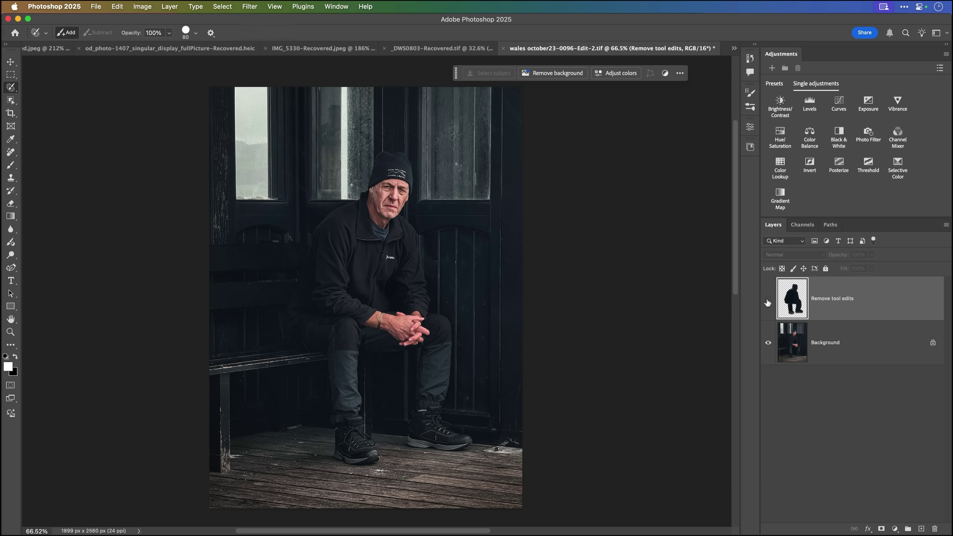
click(767, 303)
click(767, 302)
click(767, 303)
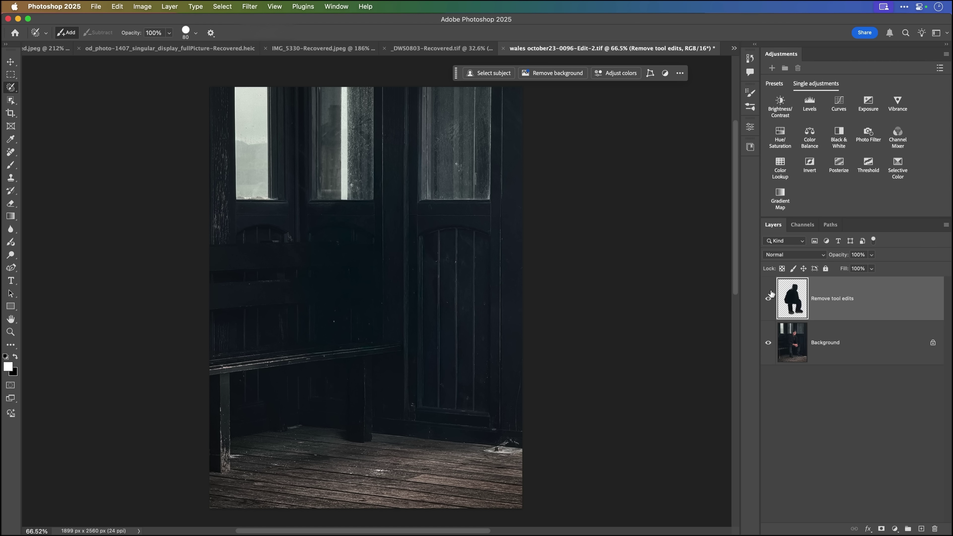
click(765, 300)
click(765, 300)
click(765, 300)
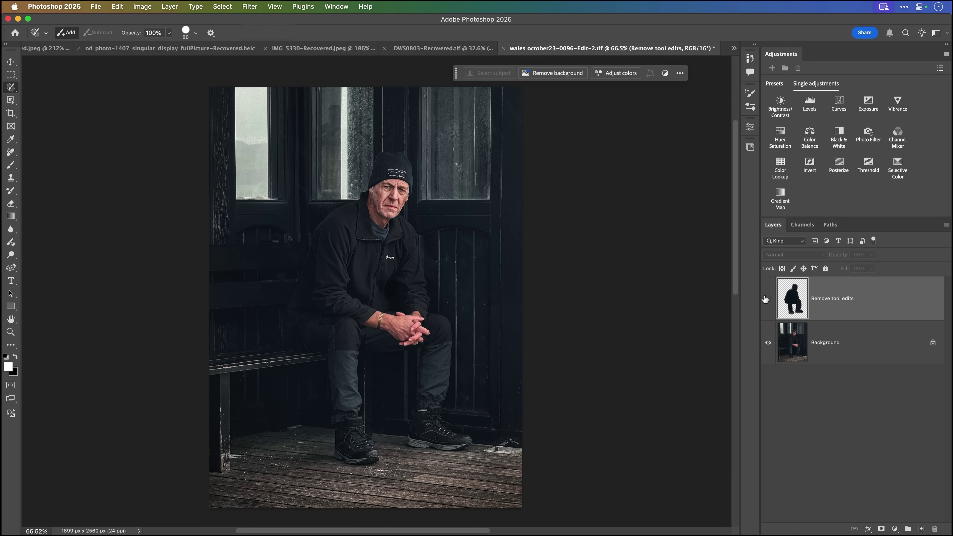
click(766, 300)
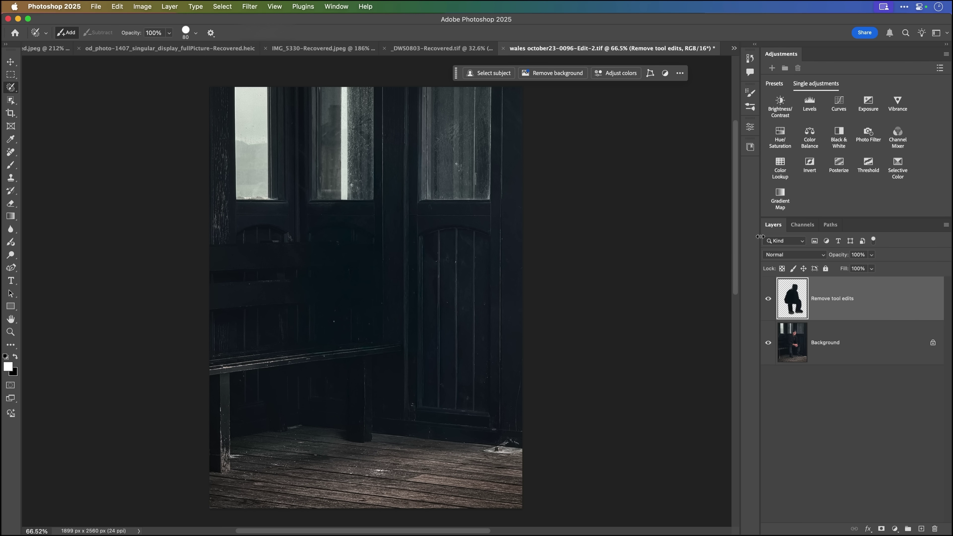